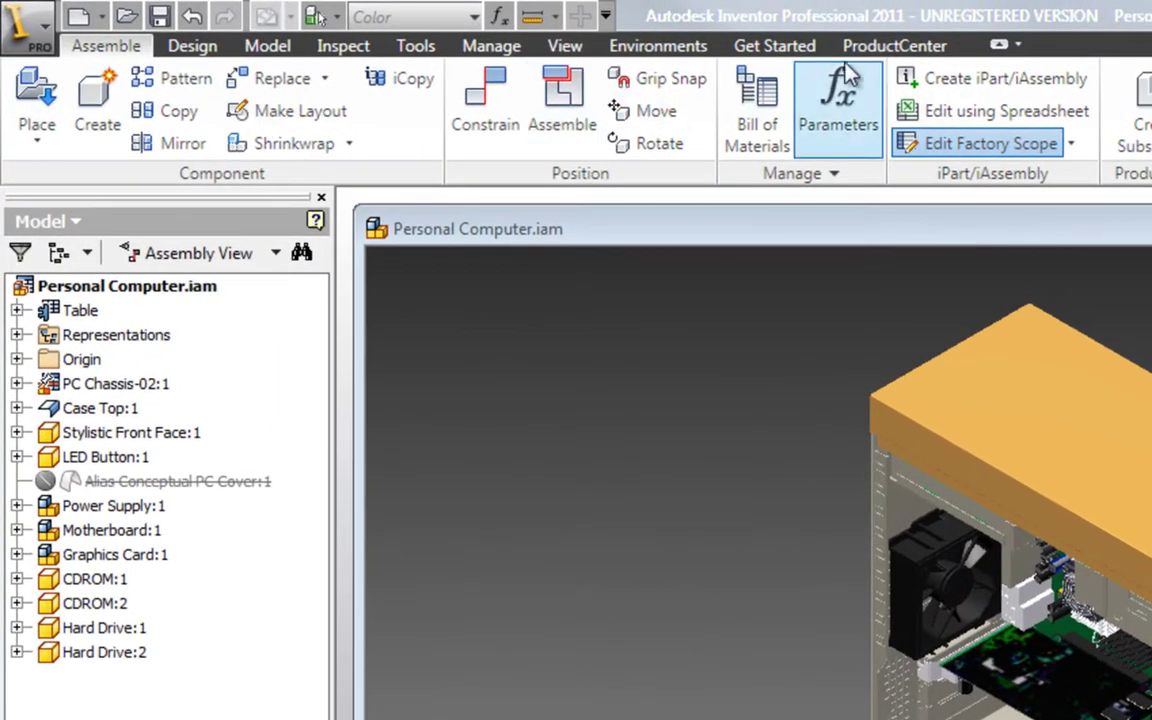
Open the ProductCenter explorer from Inventor, examine the desktop item list, and return to the Personal Computer assembly
{"action": "left_click", "coordinate": [872, 50]}
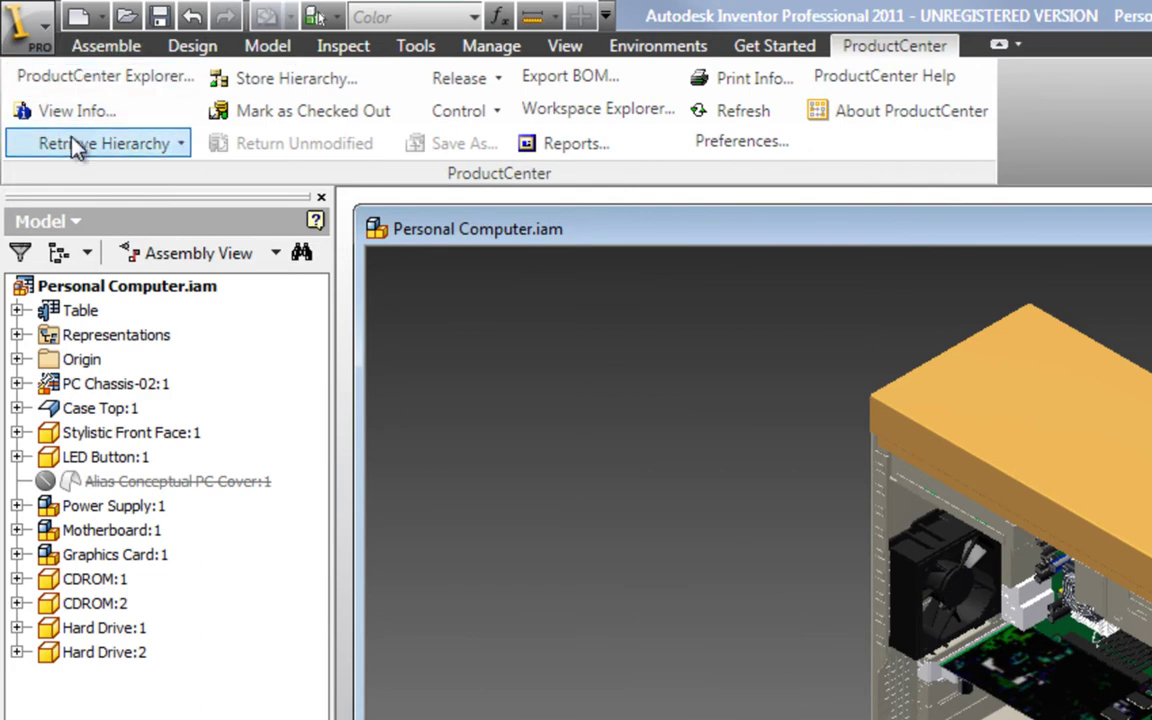
{"action": "left_click", "coordinate": [165, 76]}
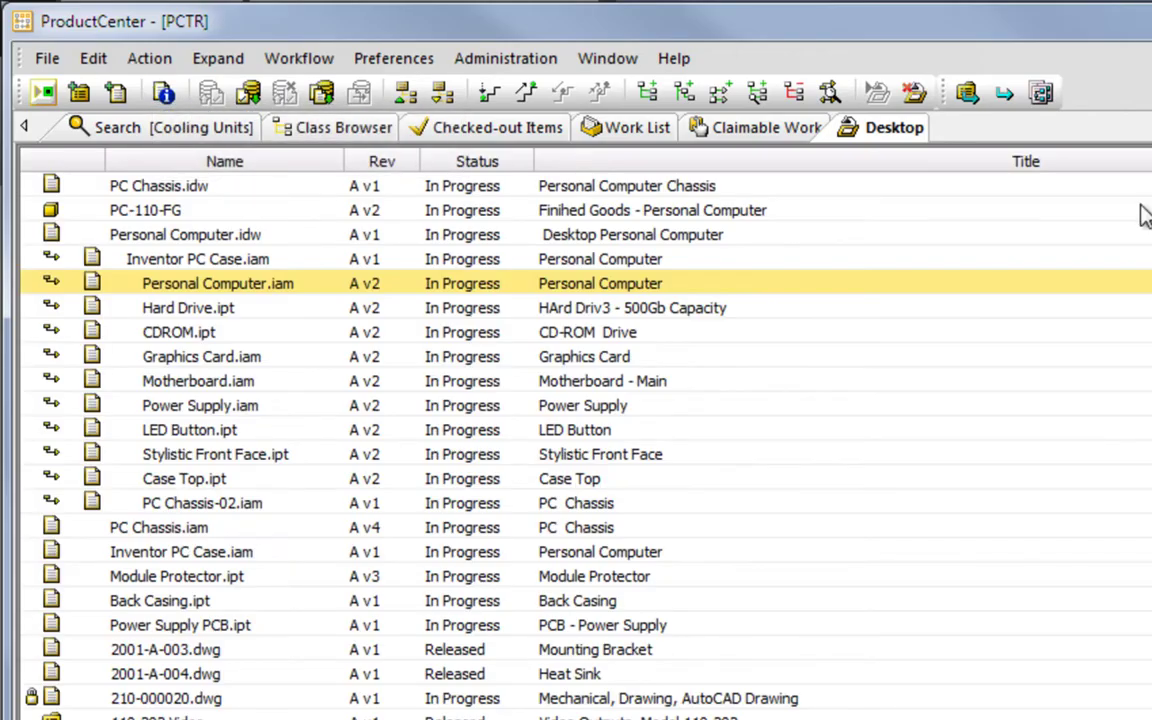
{"action": "left_click", "coordinate": [42, 92]}
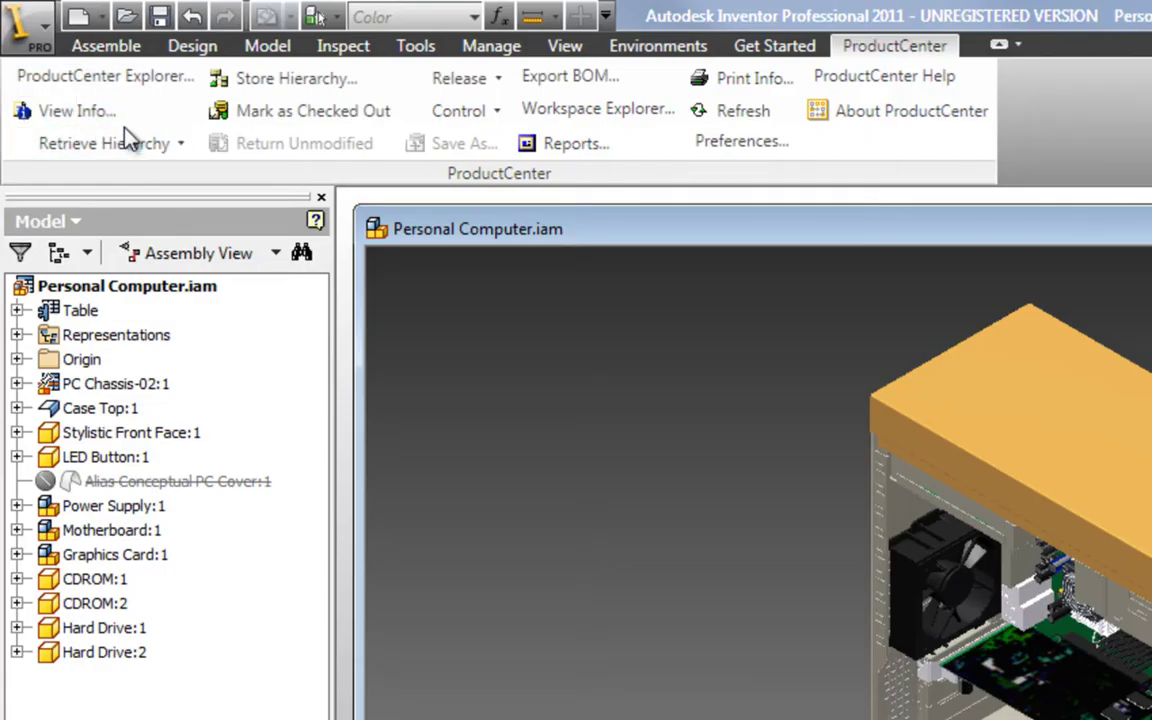
View the ProductCenter information for Personal Computer.iam, examining its versions, where-used list and preview
{"action": "left_click", "coordinate": [92, 110]}
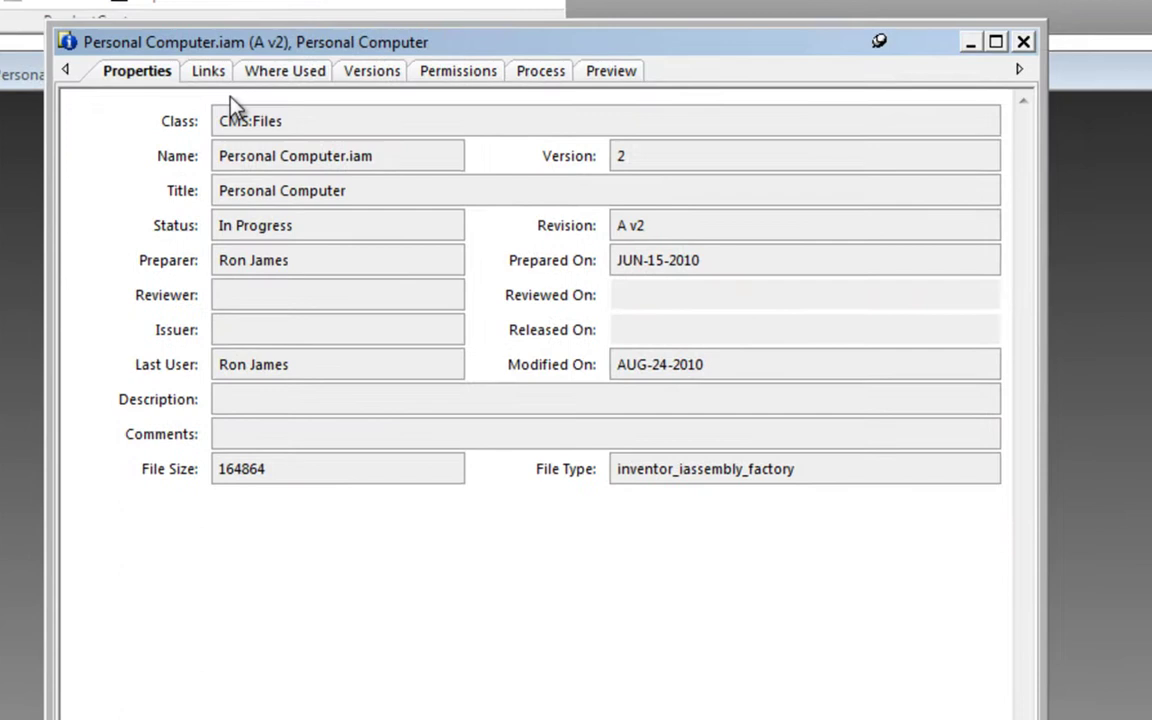
{"action": "left_click", "coordinate": [385, 72]}
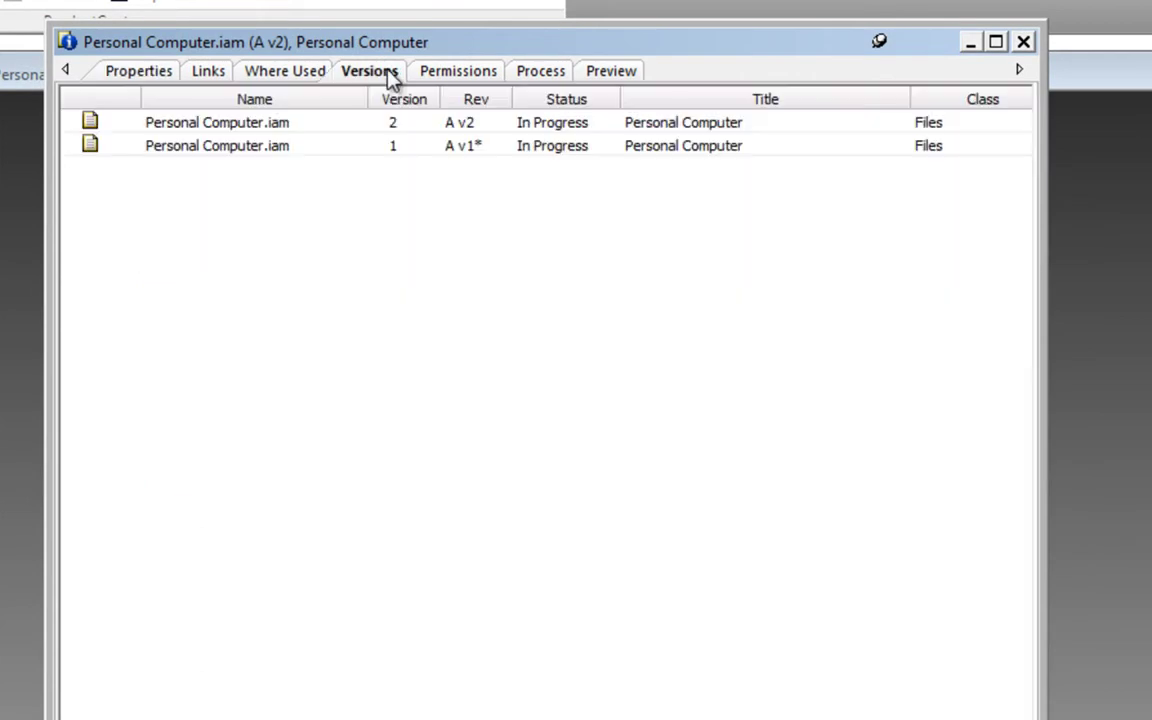
{"action": "left_click", "coordinate": [305, 79]}
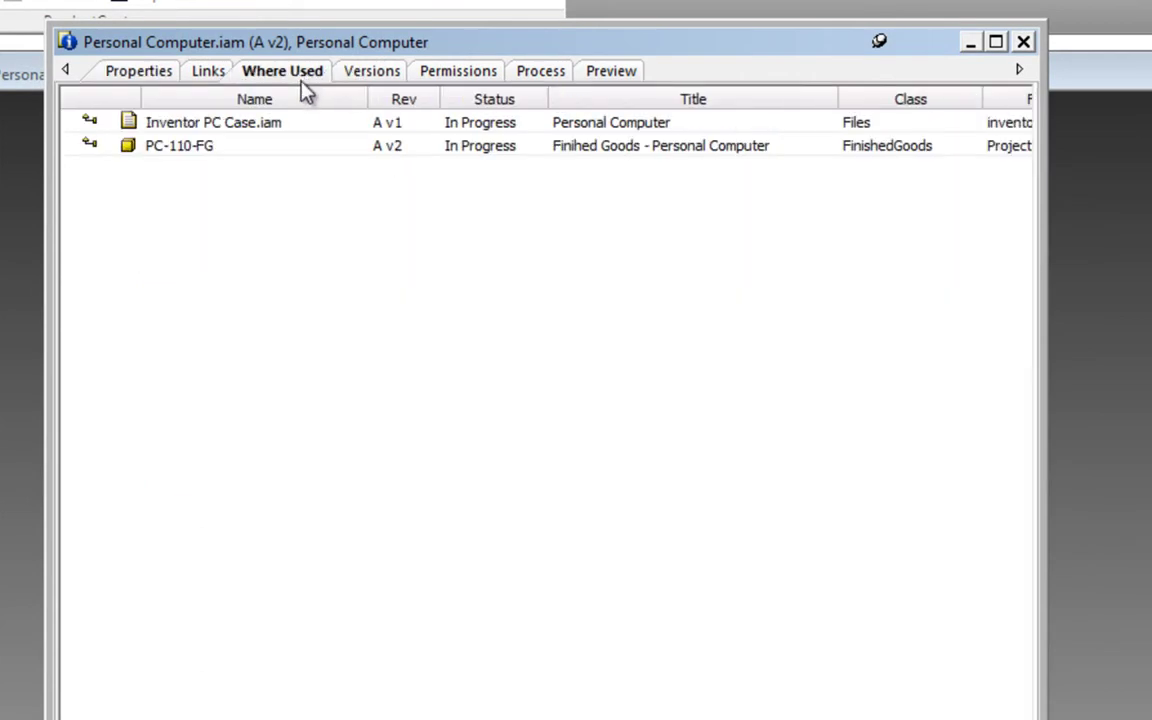
{"action": "left_click", "coordinate": [611, 82]}
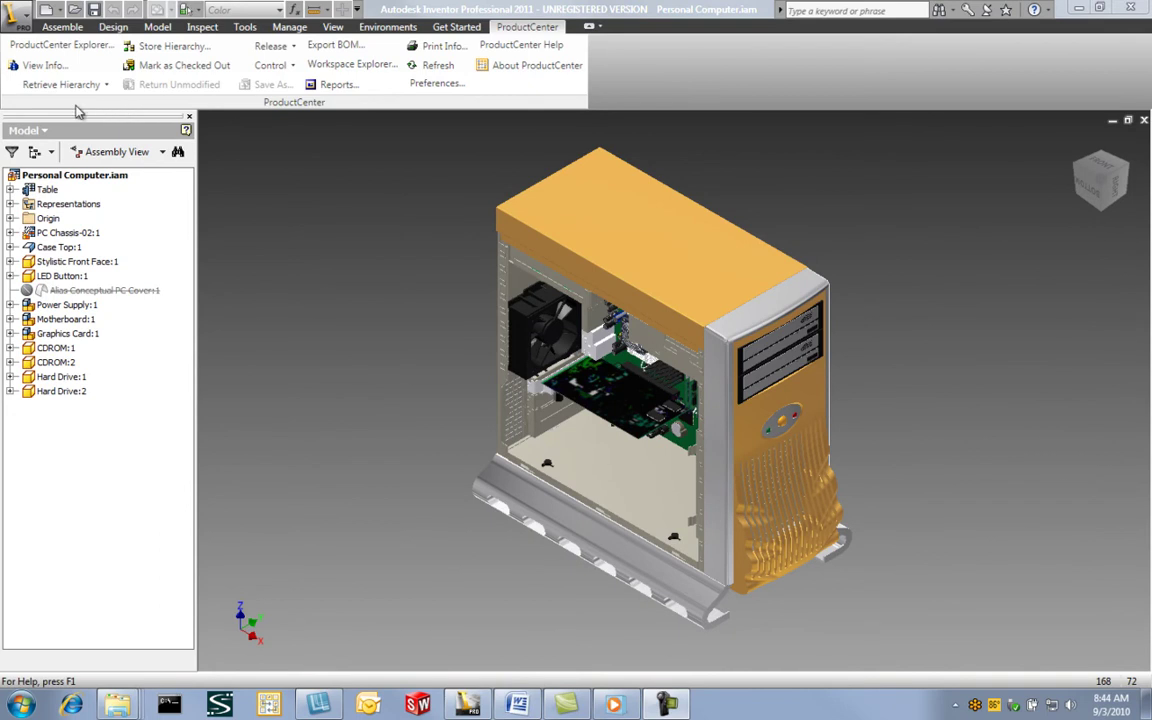
Open the item search in the ProductCenter explorer and choose Name as the first criterion's attribute
{"action": "left_click", "coordinate": [102, 47]}
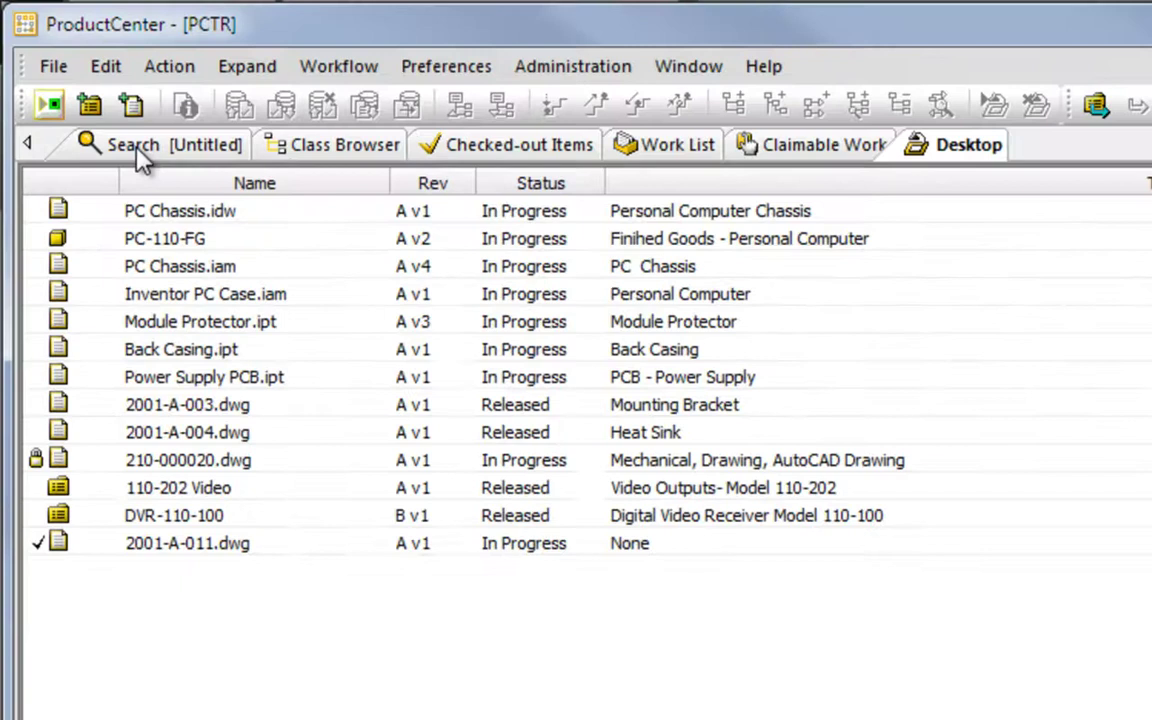
{"action": "left_click", "coordinate": [137, 150]}
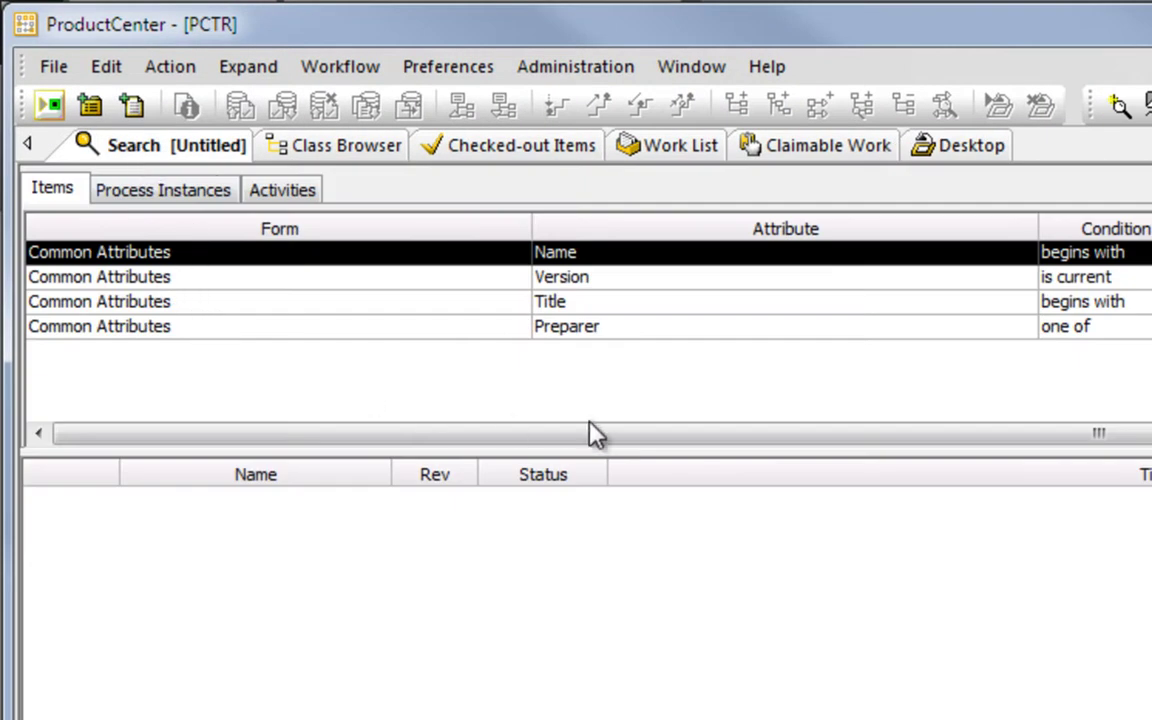
{"action": "left_click", "coordinate": [1024, 256]}
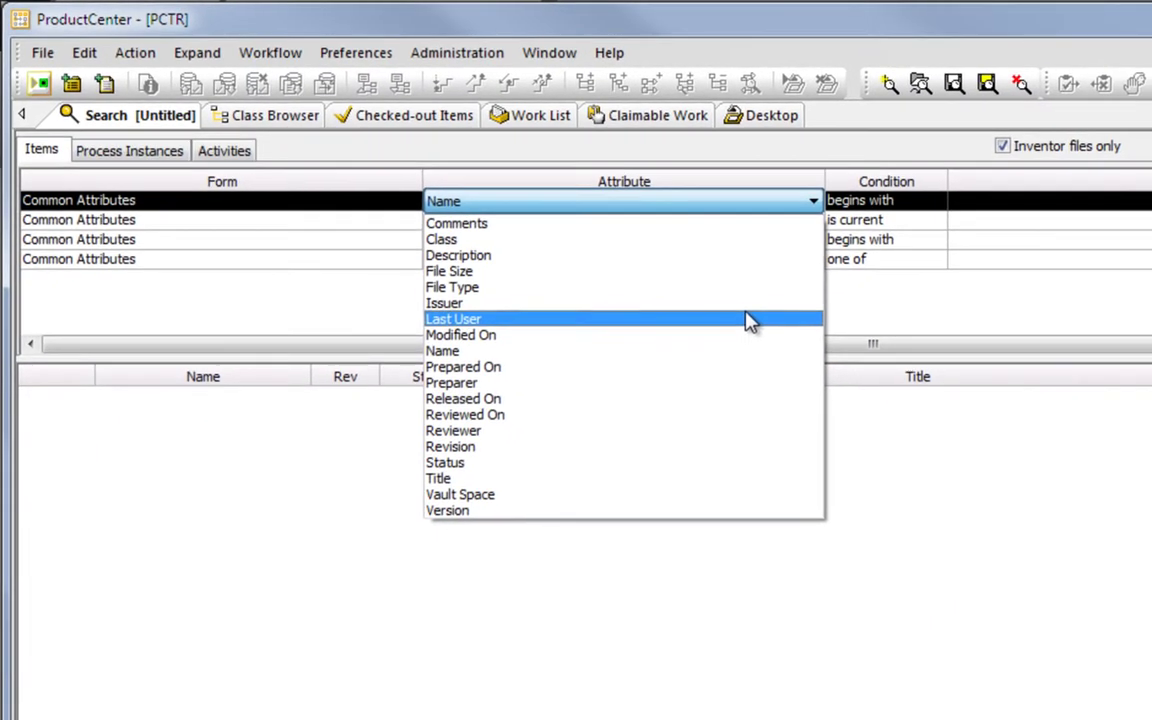
{"action": "left_click", "coordinate": [738, 351]}
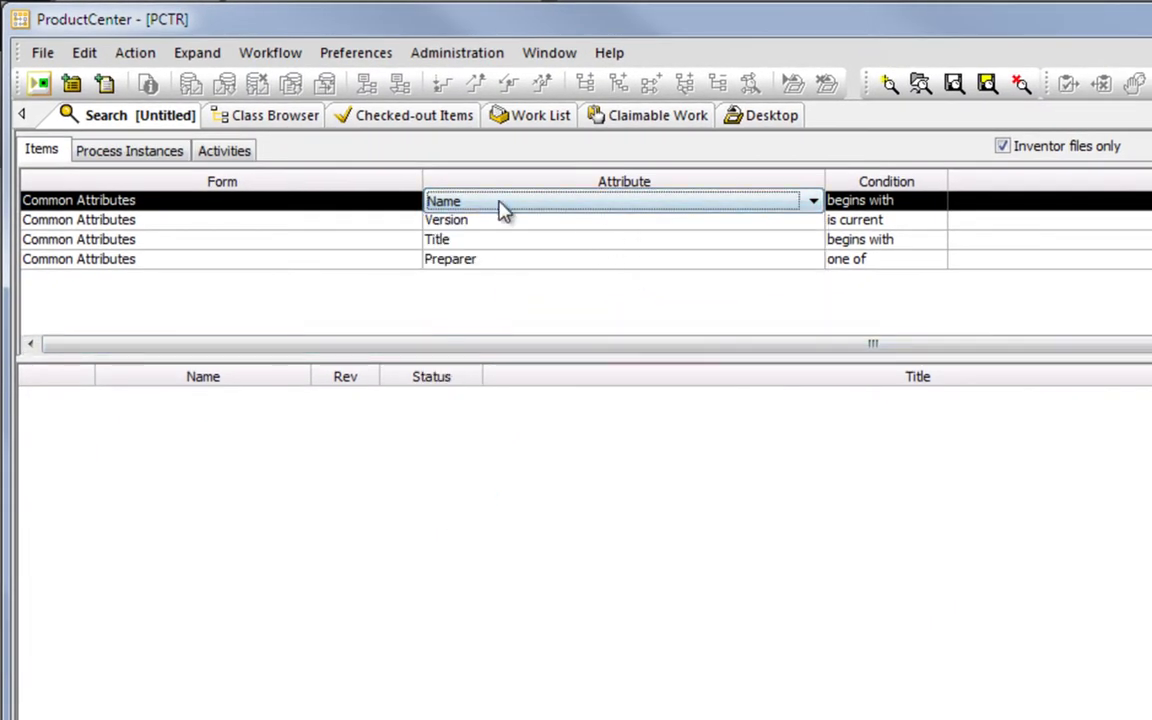
Set the first search criterion's form to Manufactured Mech Part and look through its available attributes
{"action": "left_click", "coordinate": [417, 204]}
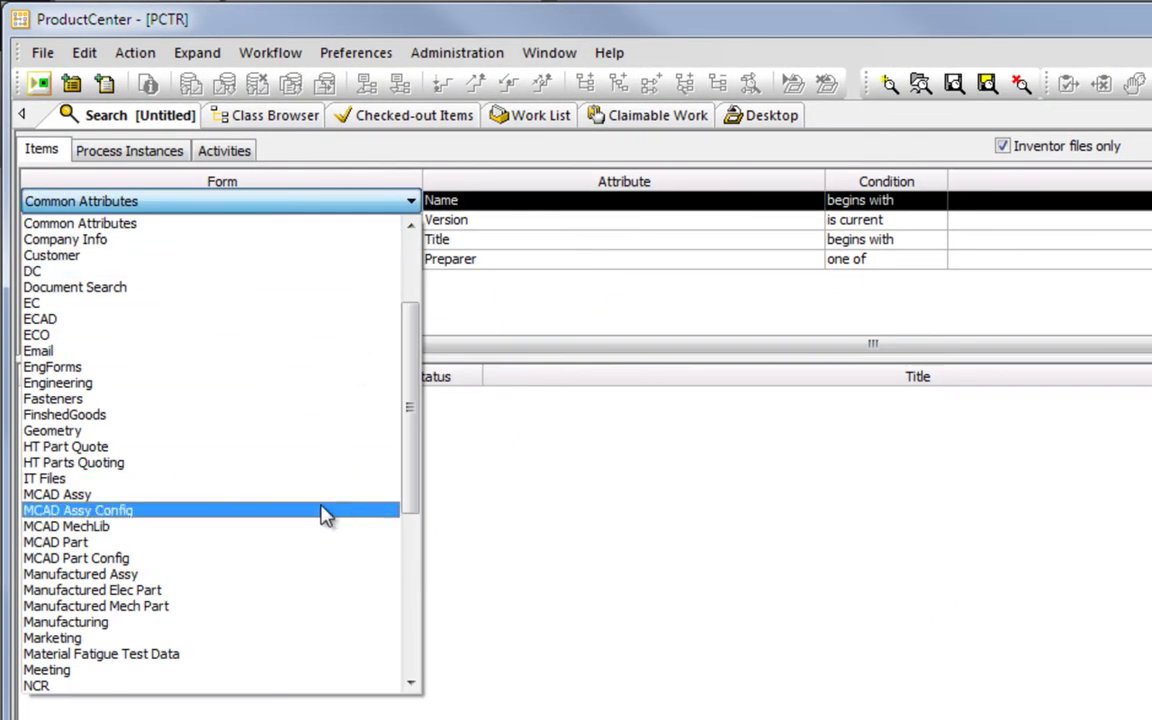
{"action": "left_click", "coordinate": [329, 606]}
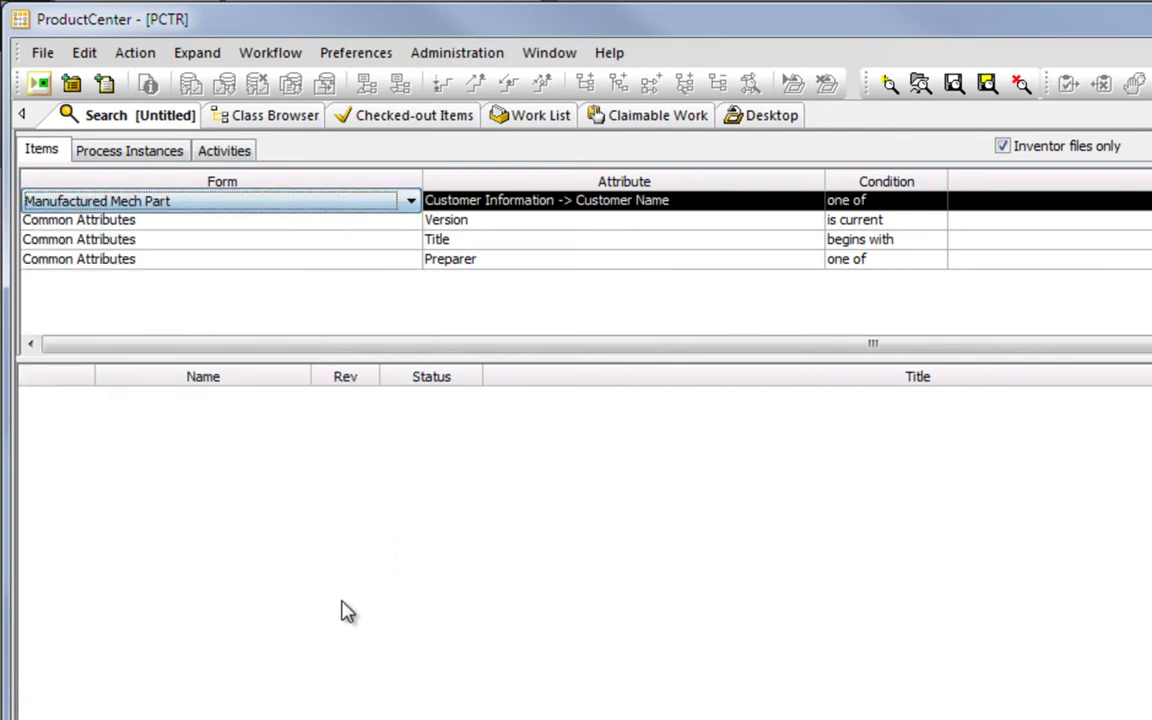
{"action": "left_click", "coordinate": [815, 203]}
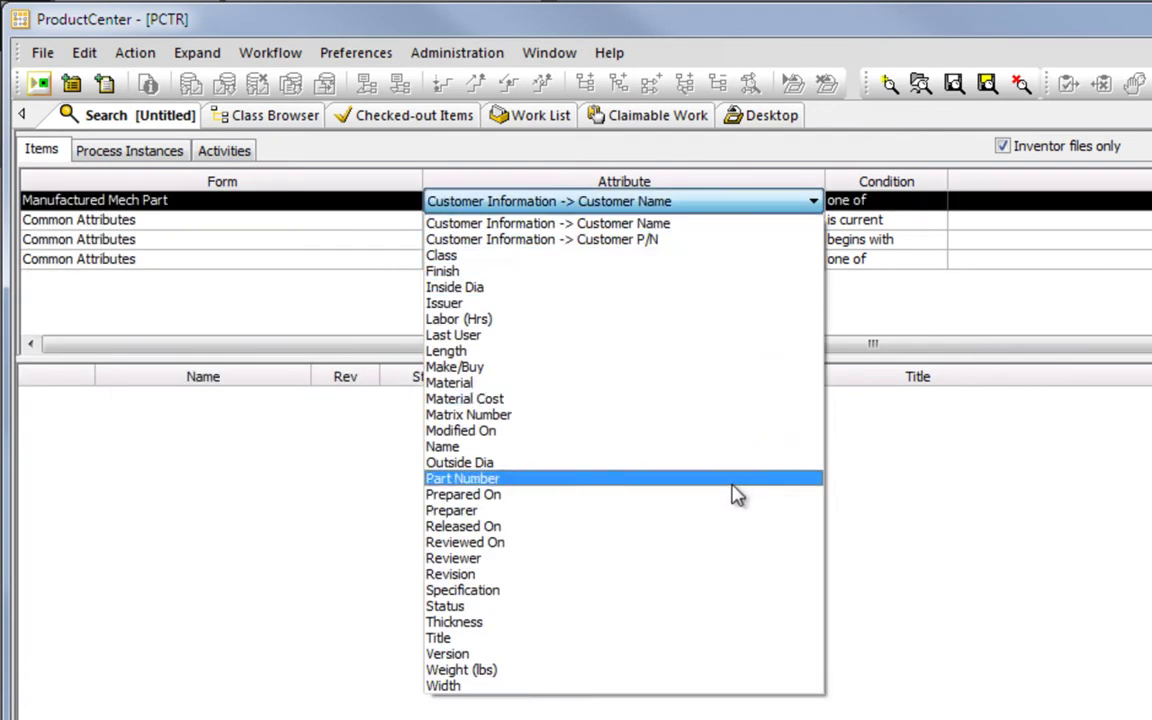
Load the saved Cooling Units query and search for items with a CFM greater than 35
{"action": "left_click", "coordinate": [42, 54]}
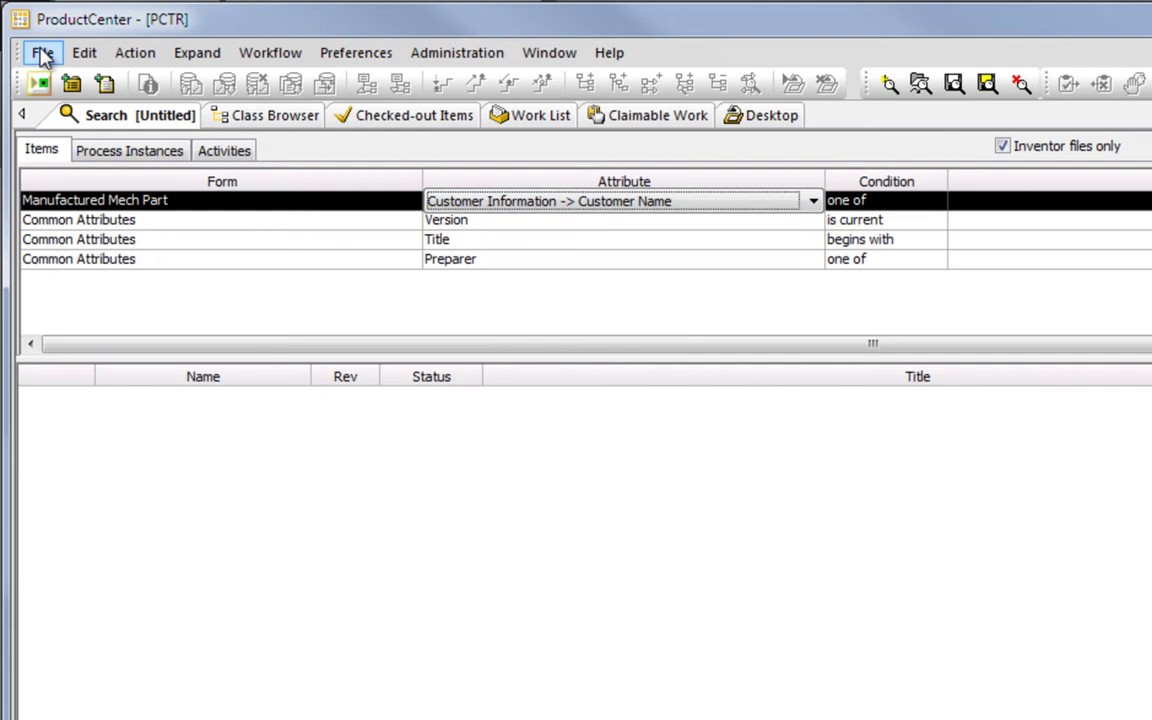
{"action": "left_click", "coordinate": [42, 54]}
{"action": "left_click", "coordinate": [46, 146]}
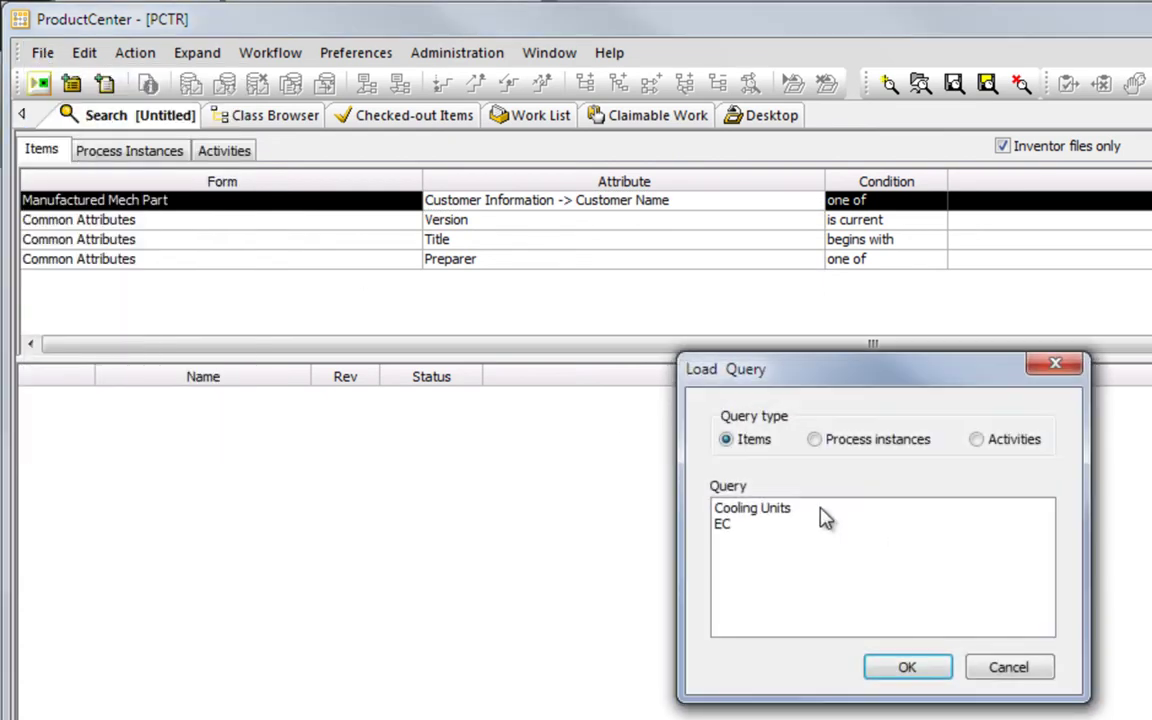
{"action": "double_click", "coordinate": [789, 512]}
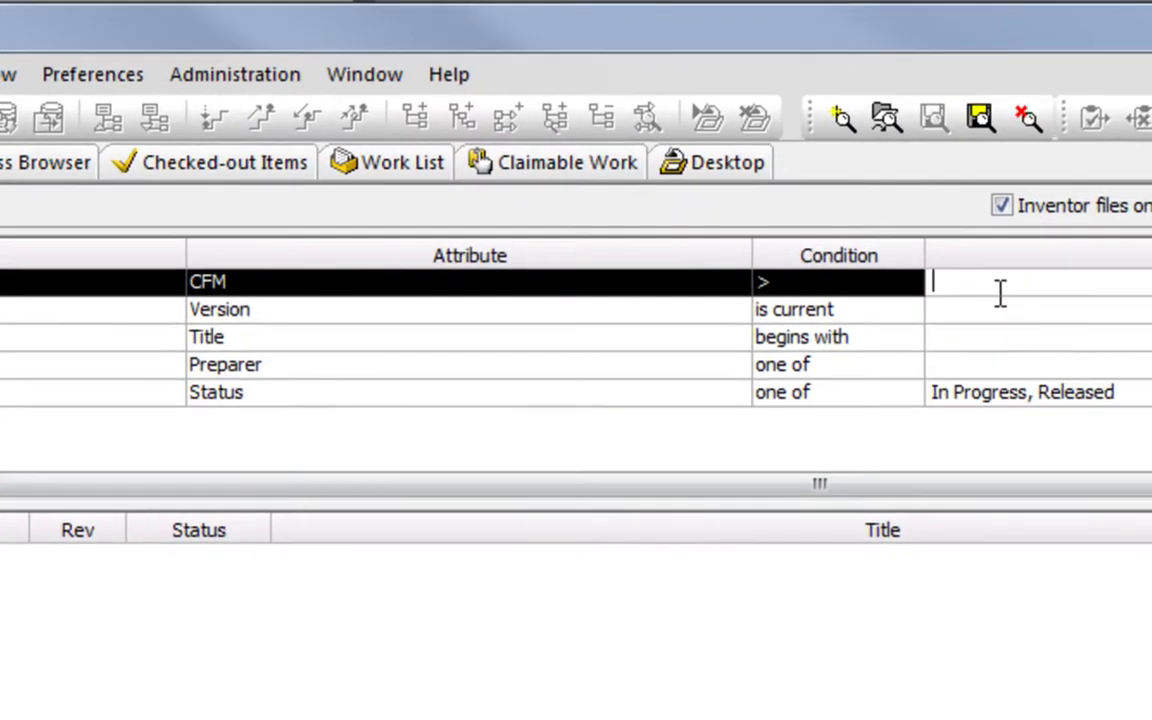
{"action": "type", "text": "35"}
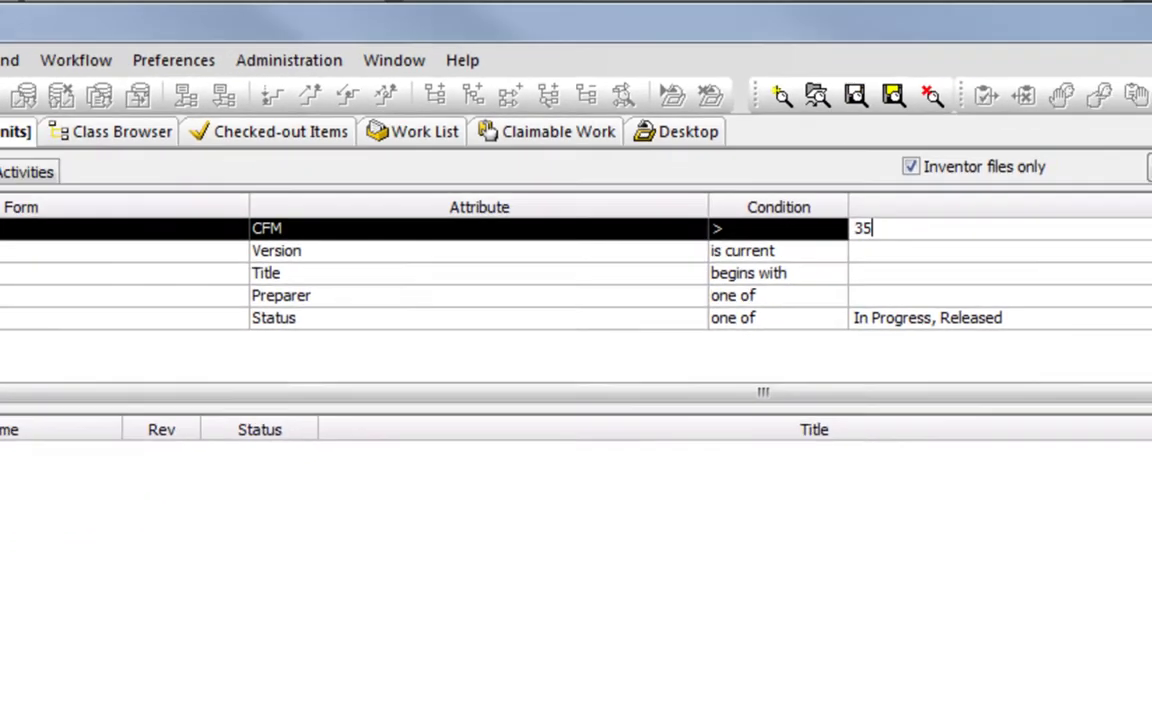
{"action": "key", "text": "Return"}
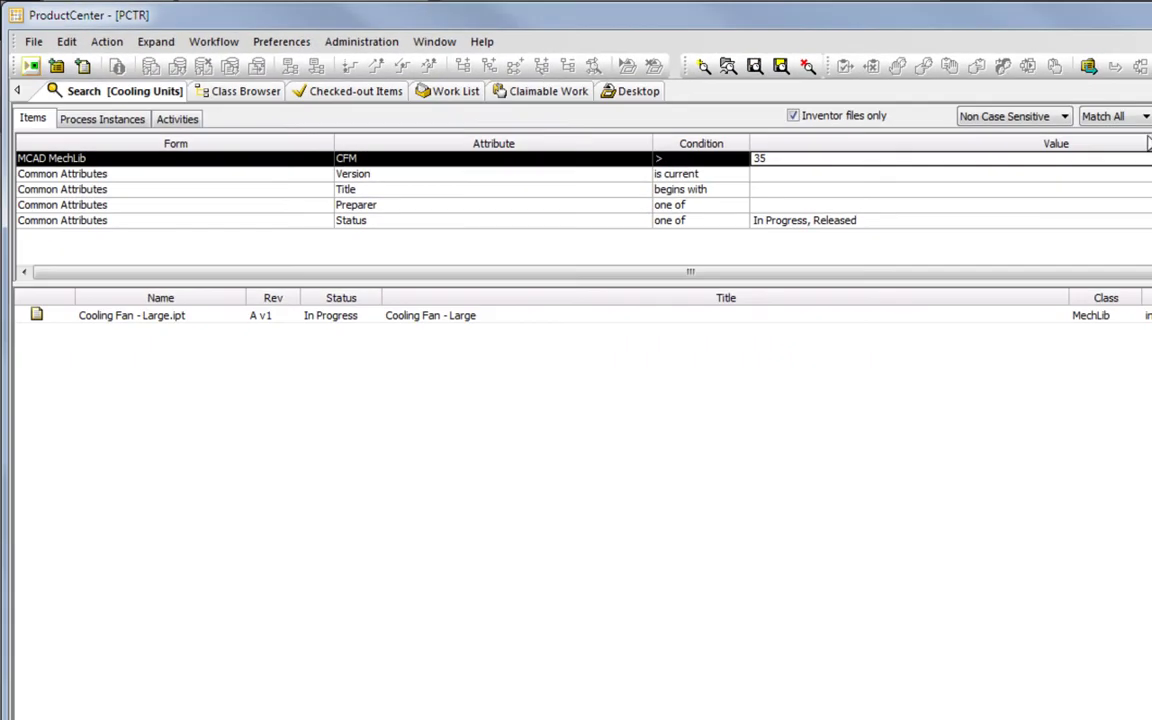
Open Cooling Fan - Large.ipt in the Hierarchy Explorer and examine its versions and preview
{"action": "left_click", "coordinate": [152, 330]}
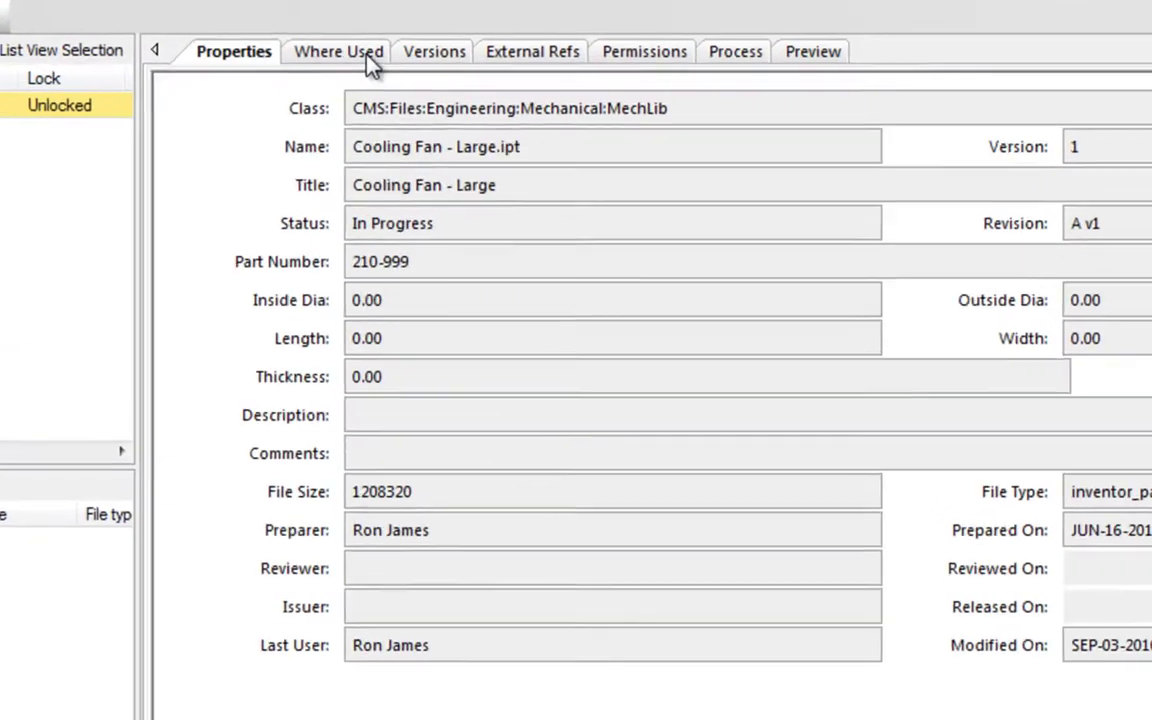
{"action": "left_click", "coordinate": [570, 70]}
{"action": "left_click", "coordinate": [605, 70]}
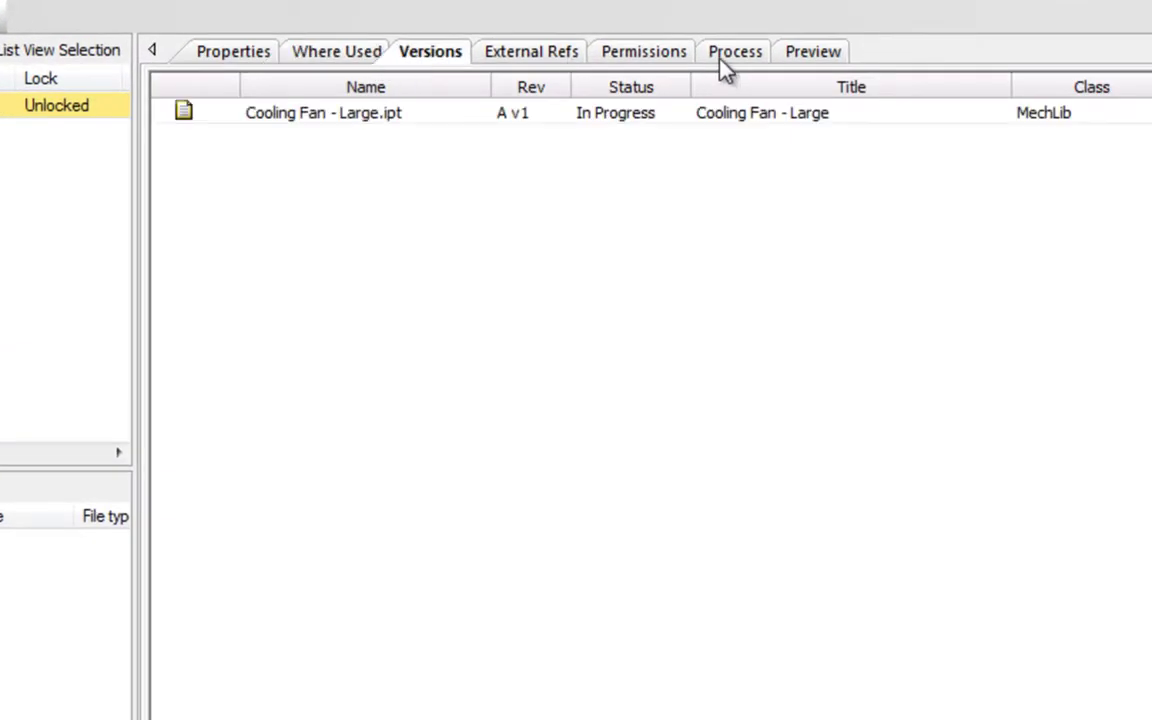
{"action": "left_click", "coordinate": [786, 52]}
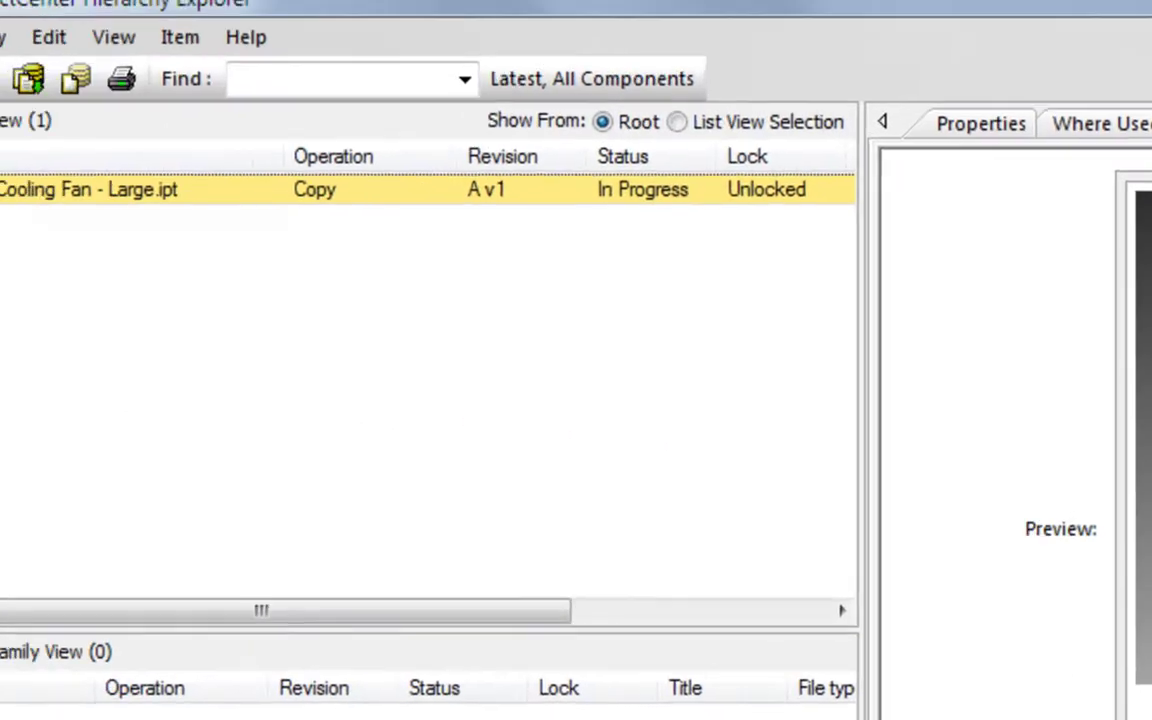
Mark Cooling Fan - Large.ipt for copy and retrieve it into Inventor
{"action": "right_click", "coordinate": [44, 203]}
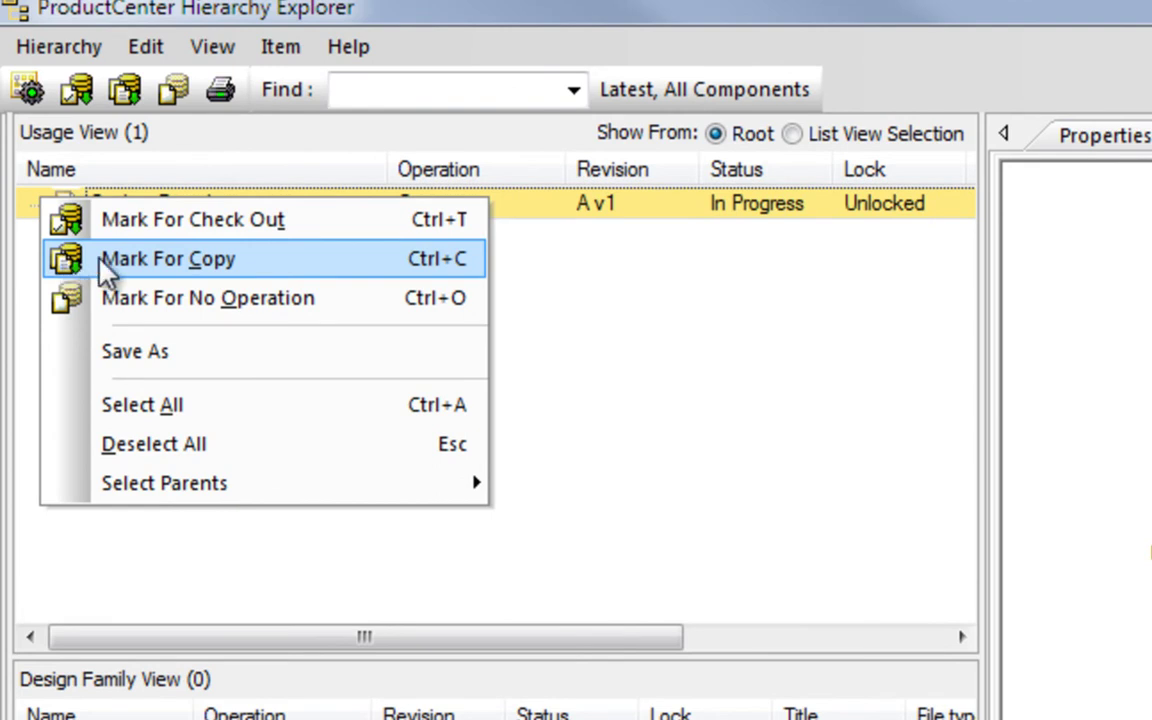
{"action": "left_click", "coordinate": [232, 262]}
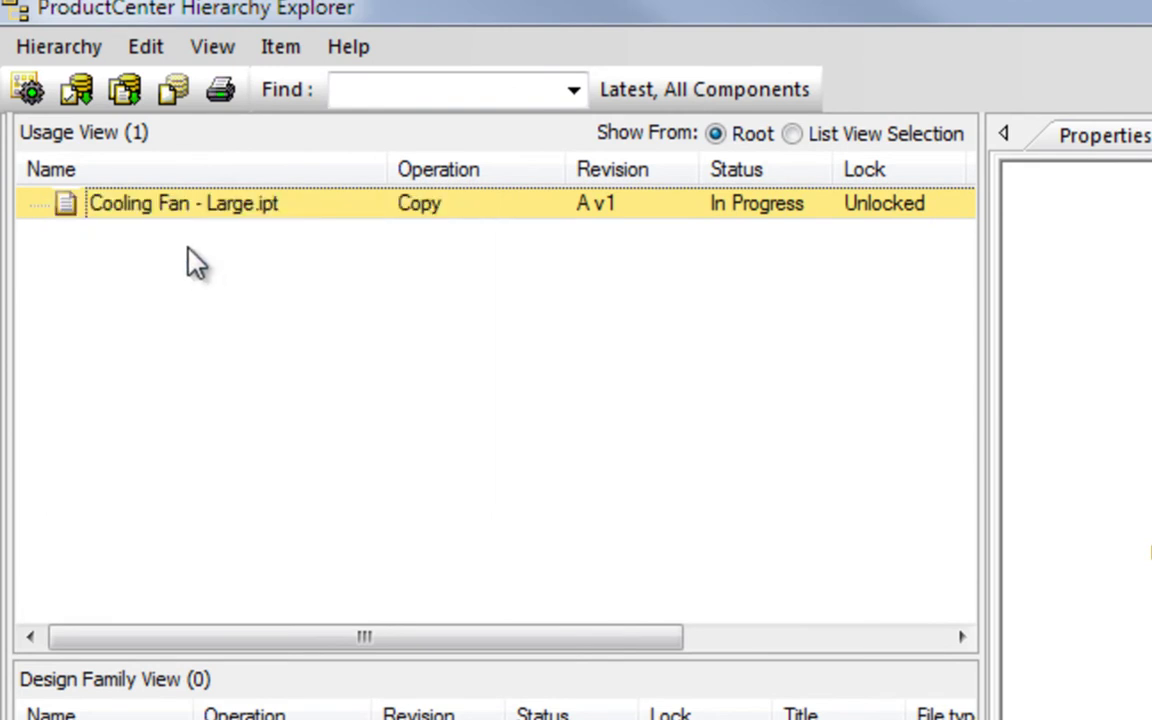
{"action": "left_click", "coordinate": [28, 92]}
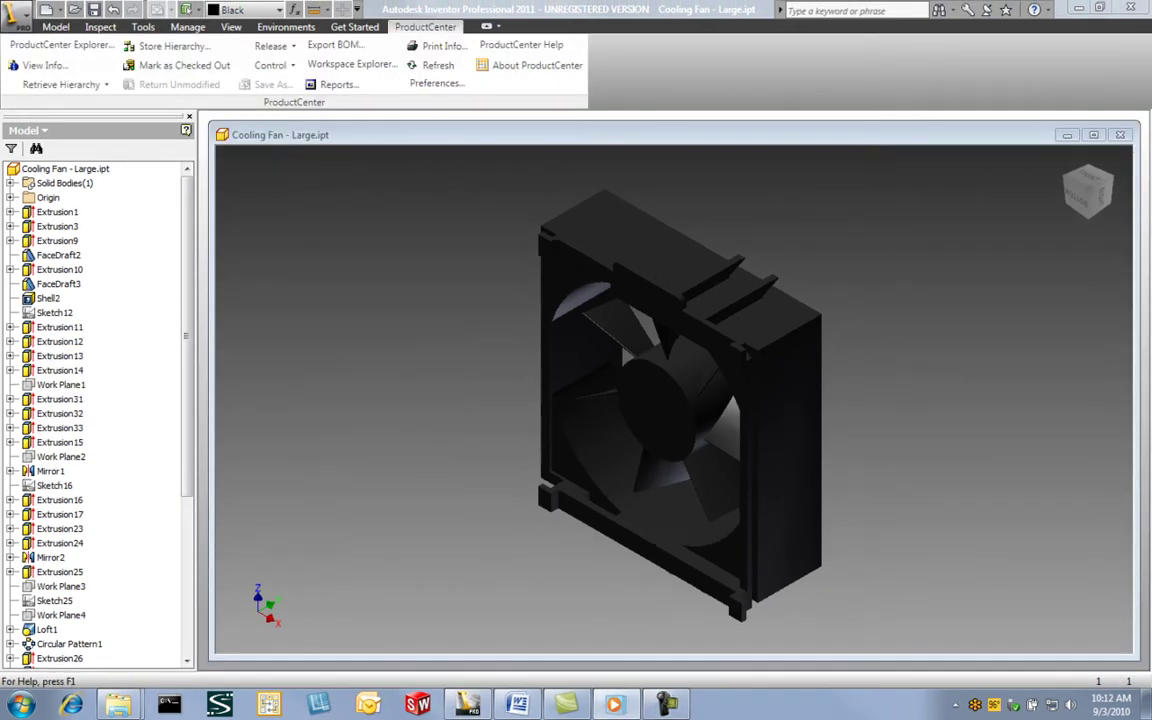
Return to the ProductCenter explorer and view the workflow process of the MCAD Update - FastTrack activity
{"action": "left_click", "coordinate": [78, 48]}
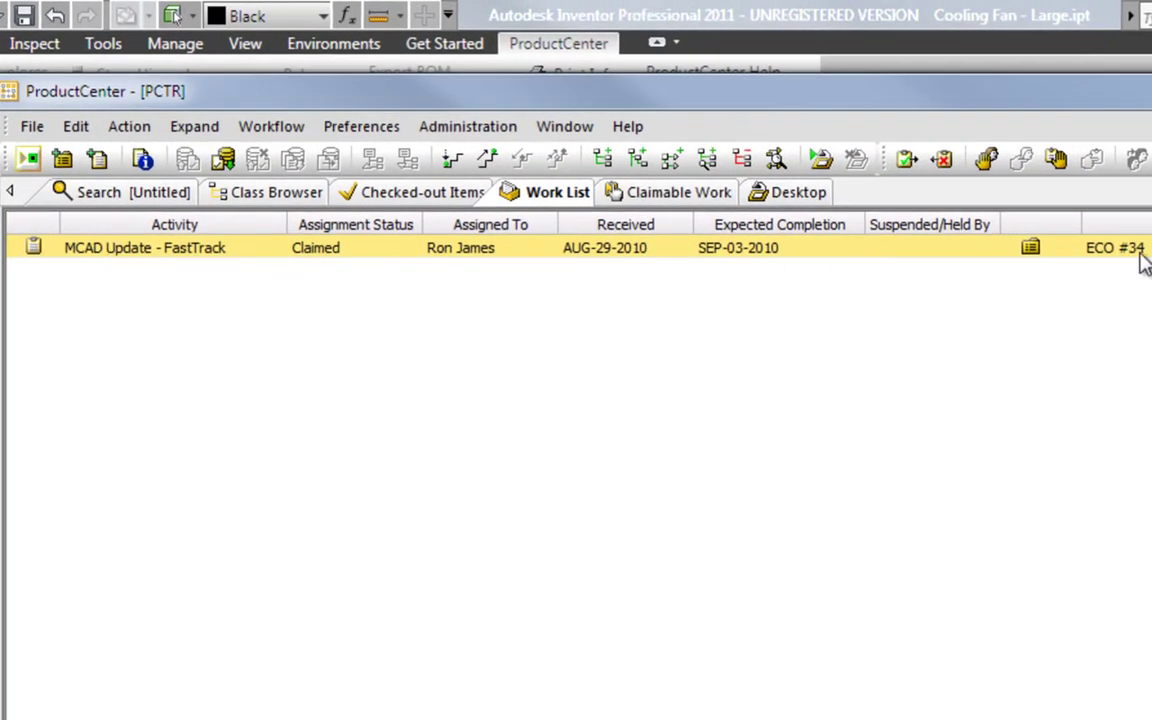
{"action": "right_click", "coordinate": [760, 260]}
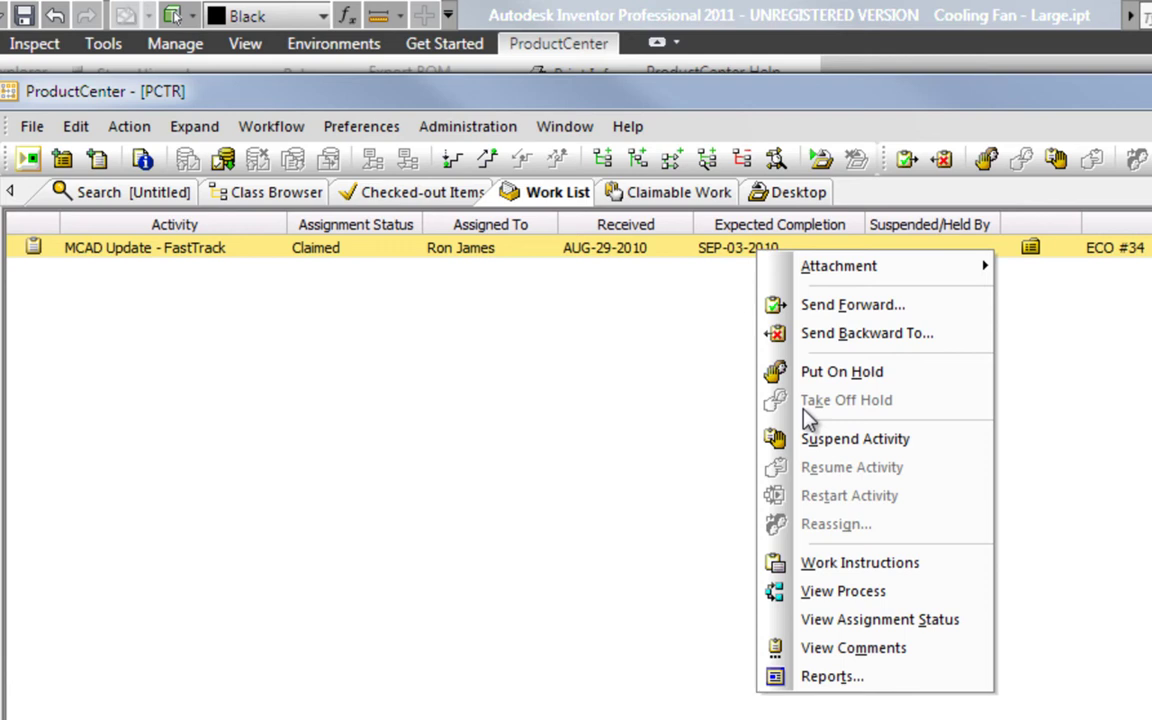
{"action": "left_click", "coordinate": [840, 594]}
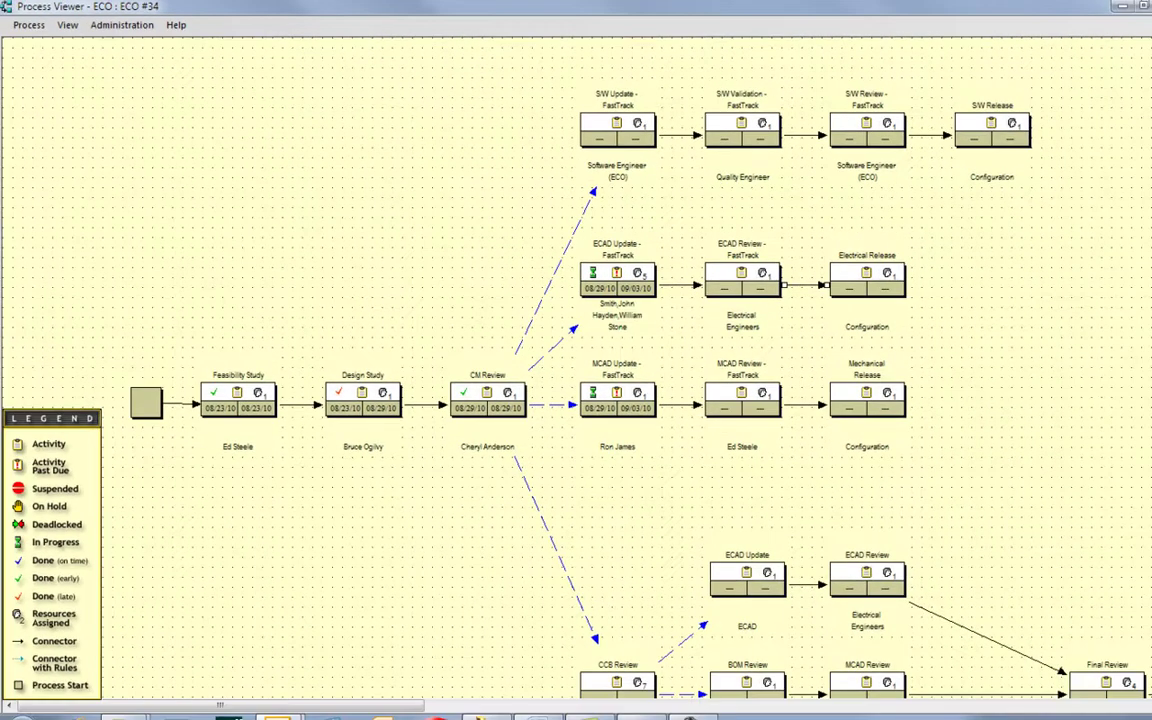
{"action": "scroll", "coordinate": [577, 345], "scroll_direction": "down", "scroll_amount": 2}
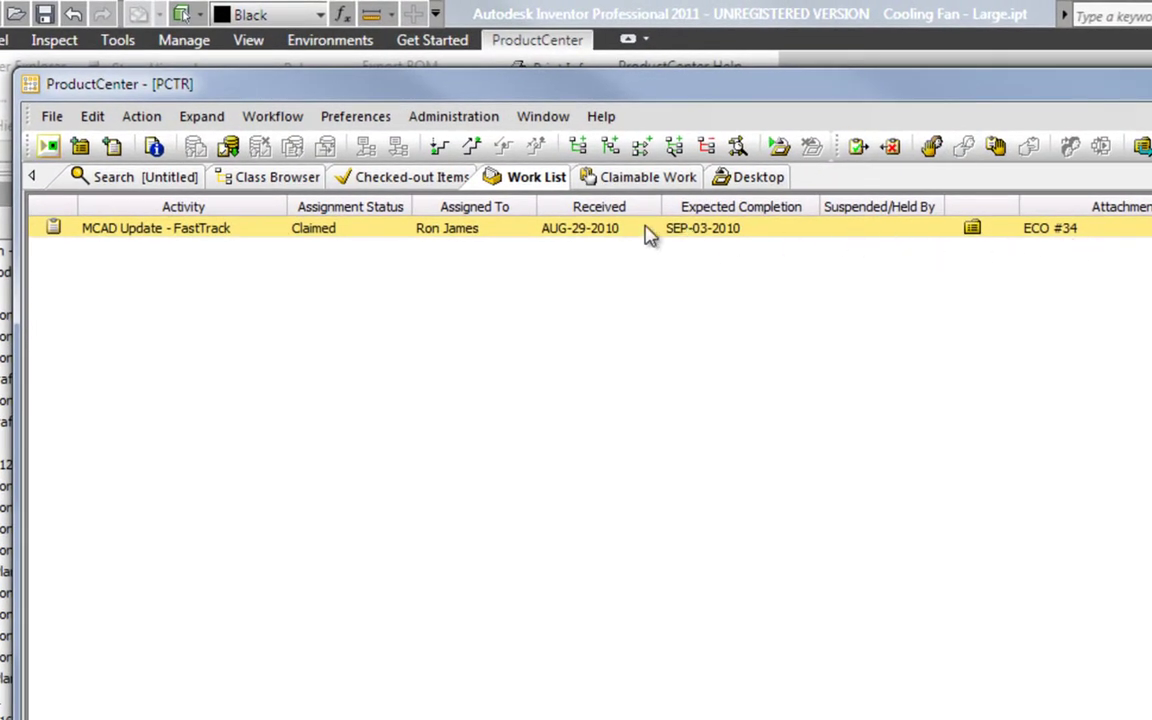
Expand the items linked to ECO #34, view the ECO's description and markup, and close its information window
{"action": "left_click", "coordinate": [641, 147]}
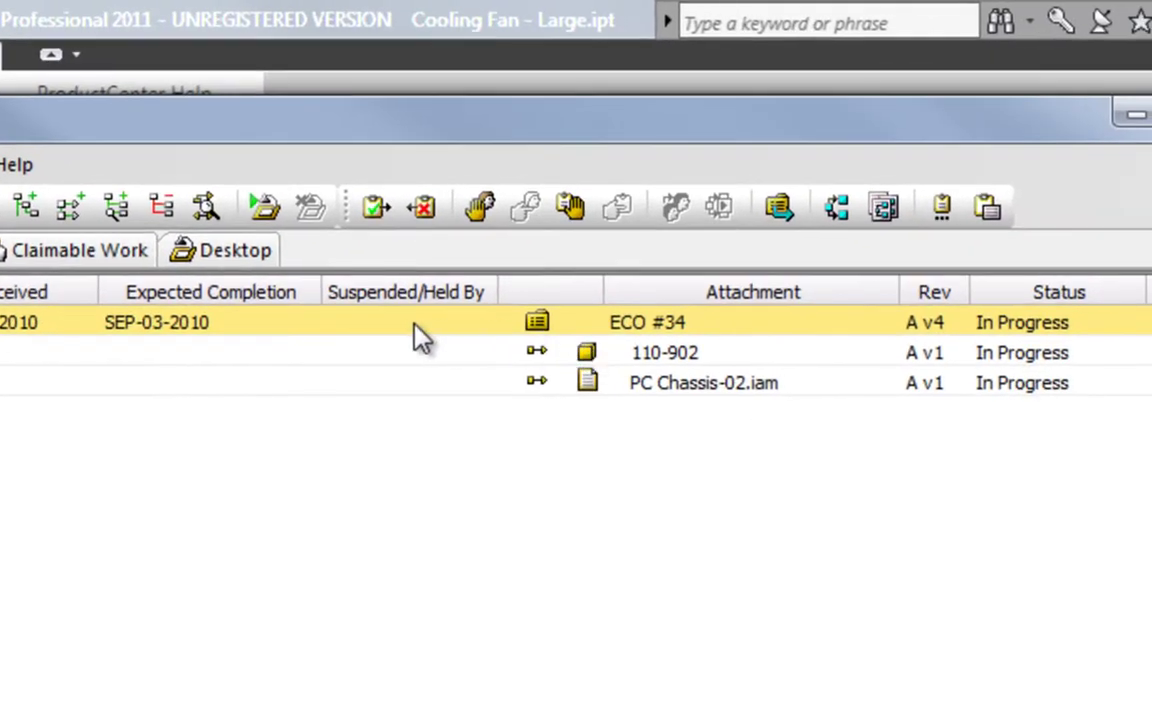
{"action": "right_click", "coordinate": [413, 338]}
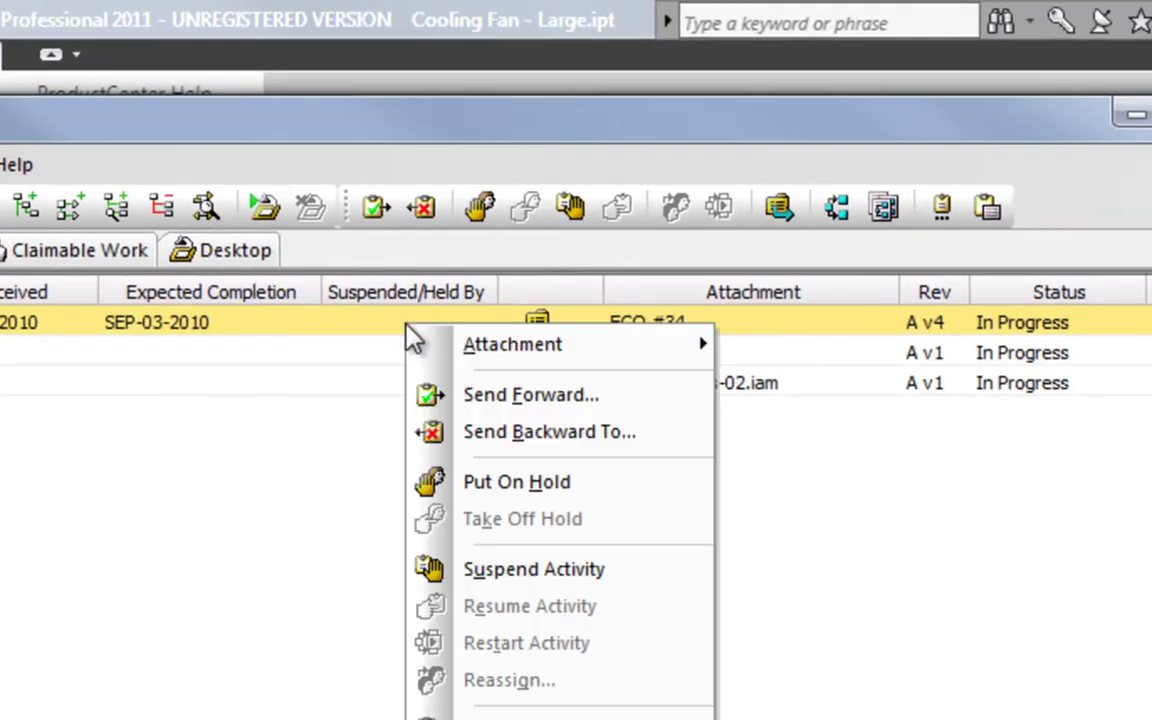
{"action": "mouse_move", "coordinate": [460, 348]}
{"action": "left_click", "coordinate": [740, 338]}
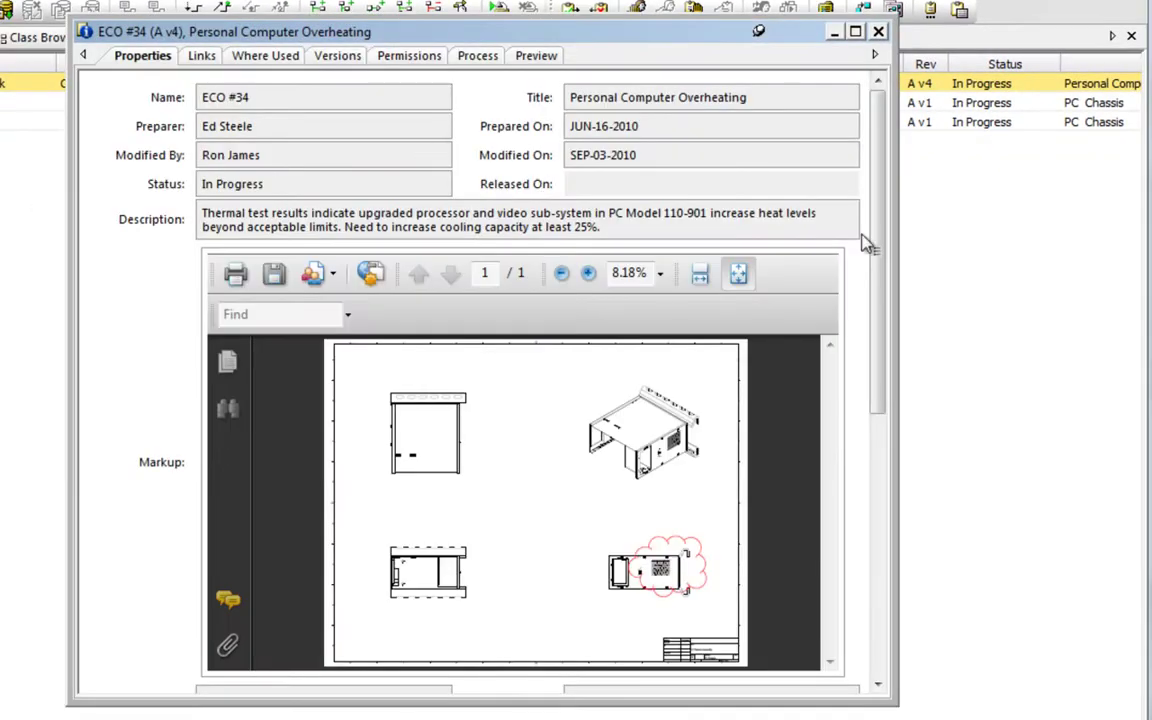
{"action": "left_click_drag", "start_coordinate": [877, 246], "coordinate": [908, 236]}
{"action": "left_click", "coordinate": [878, 32]}
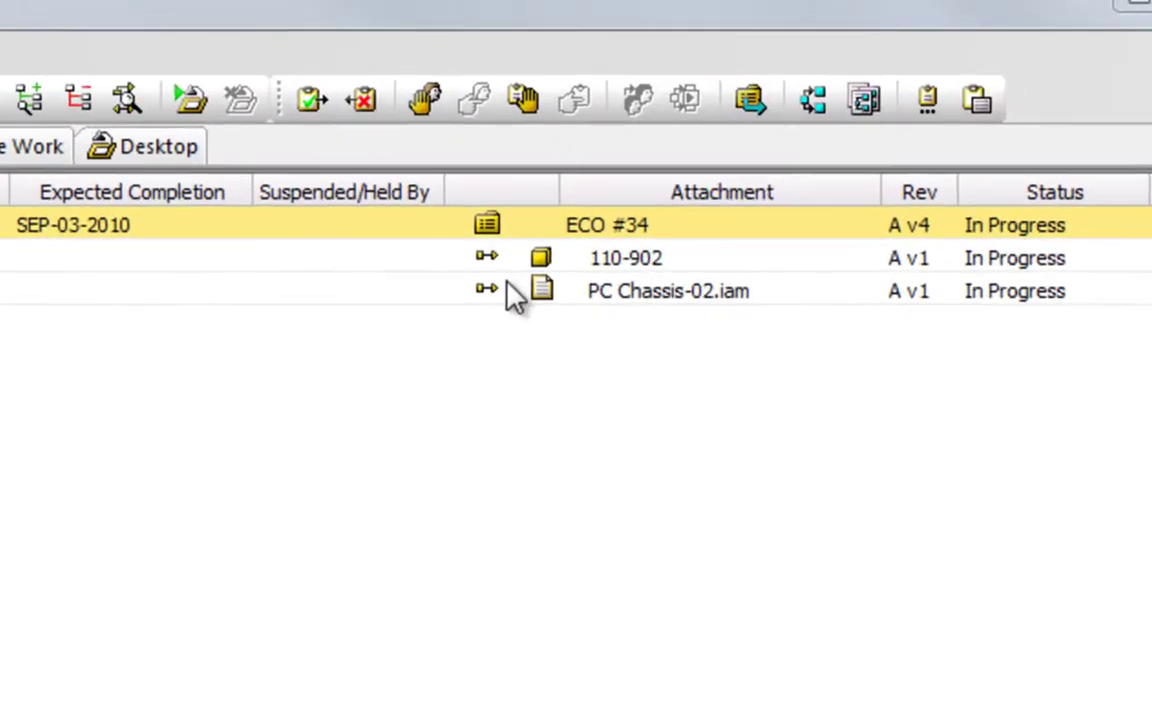
Open the retrieval hierarchy of PC Chassis-02.iam attached to ECO #34
{"action": "left_click", "coordinate": [688, 120]}
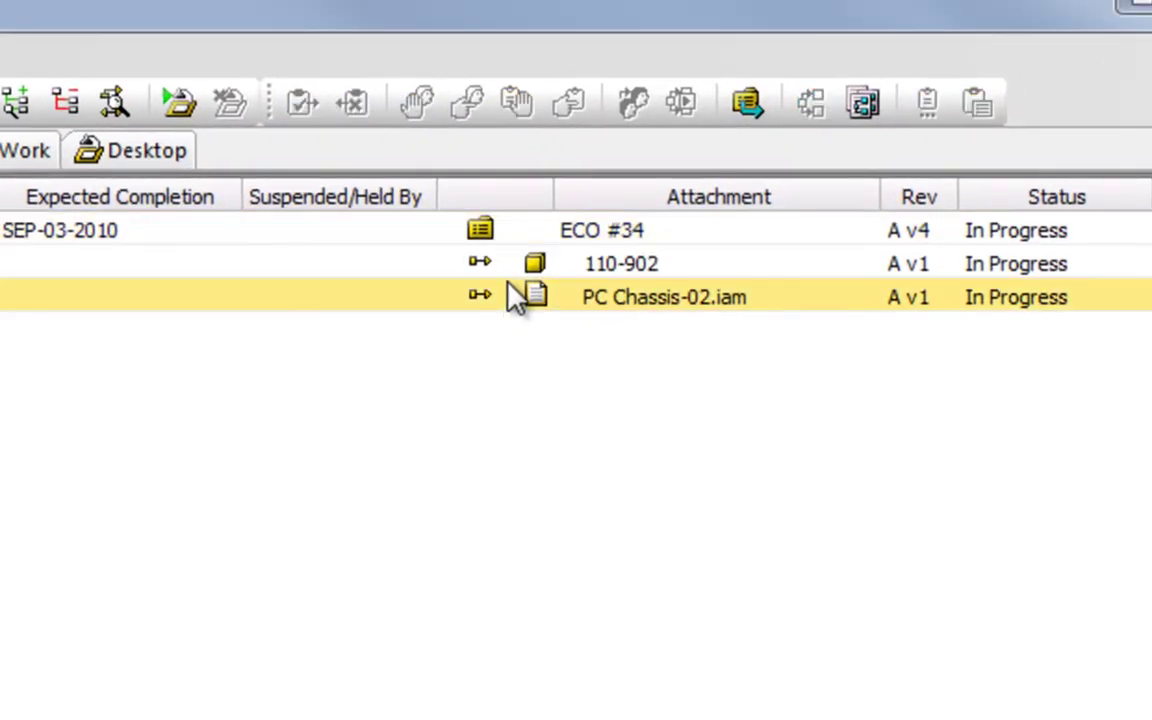
{"action": "right_click", "coordinate": [476, 292]}
{"action": "mouse_move", "coordinate": [645, 327]}
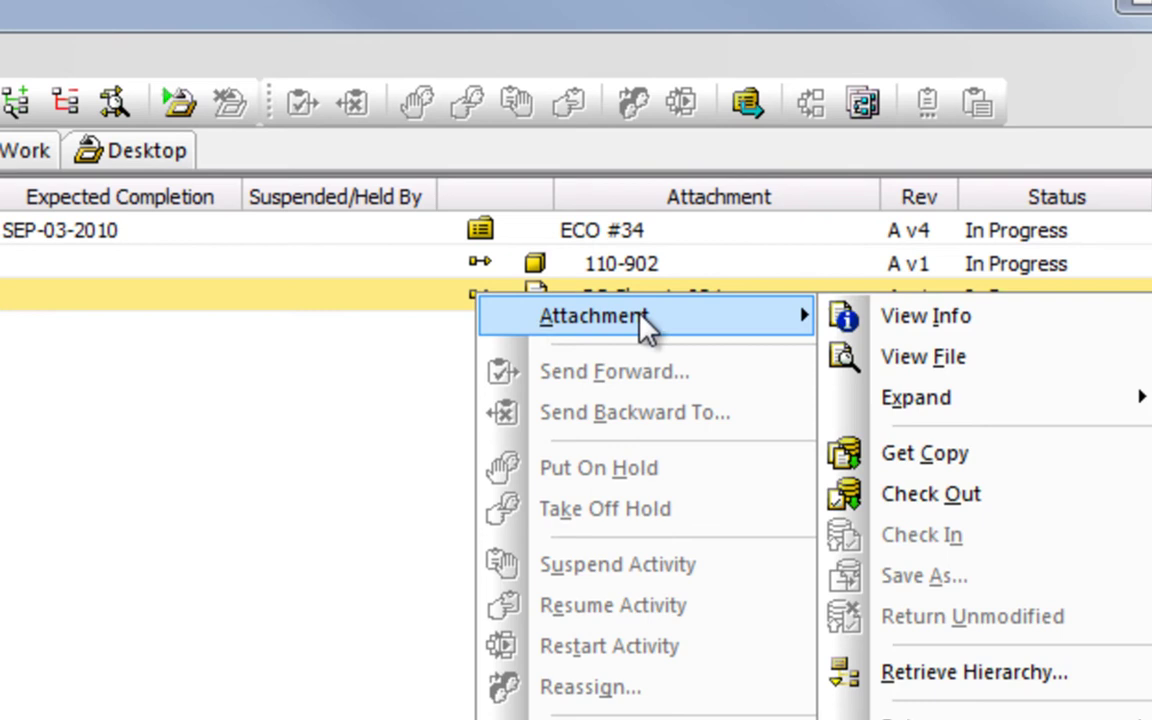
{"action": "left_click", "coordinate": [993, 683]}
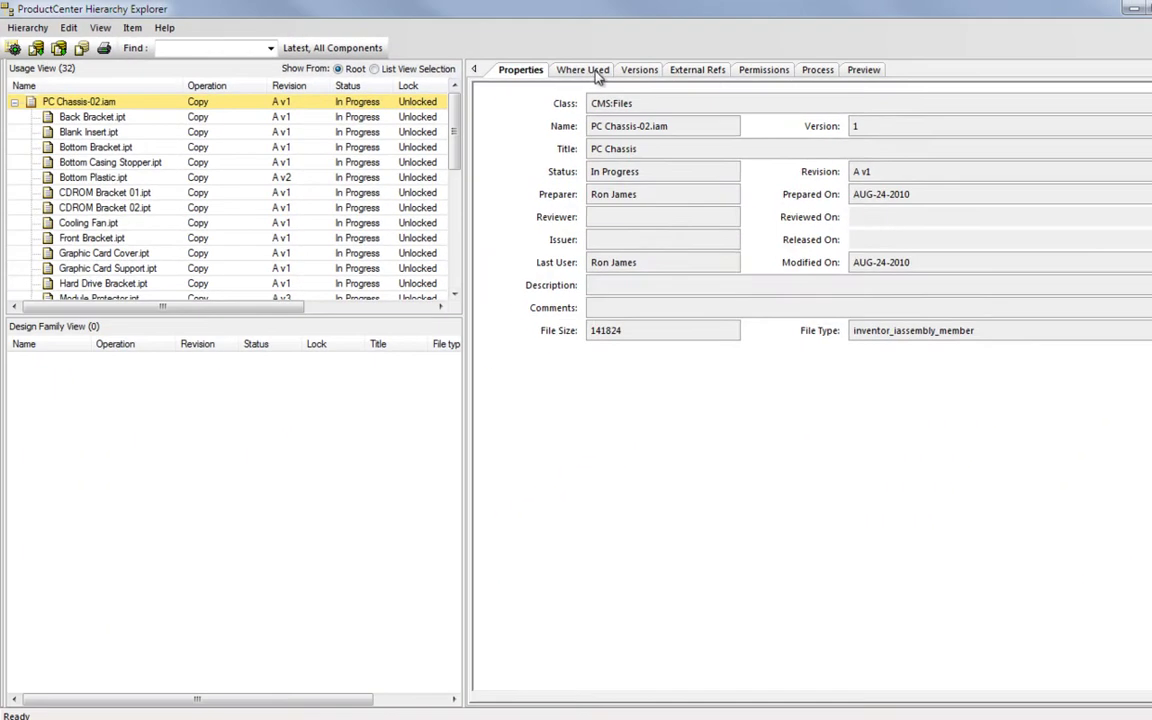
Review the where-used, versions and preview information of PC Chassis-02.iam and retrieve its hierarchy into Inventor
{"action": "left_click", "coordinate": [570, 72]}
{"action": "left_click", "coordinate": [635, 74]}
{"action": "left_click", "coordinate": [860, 71]}
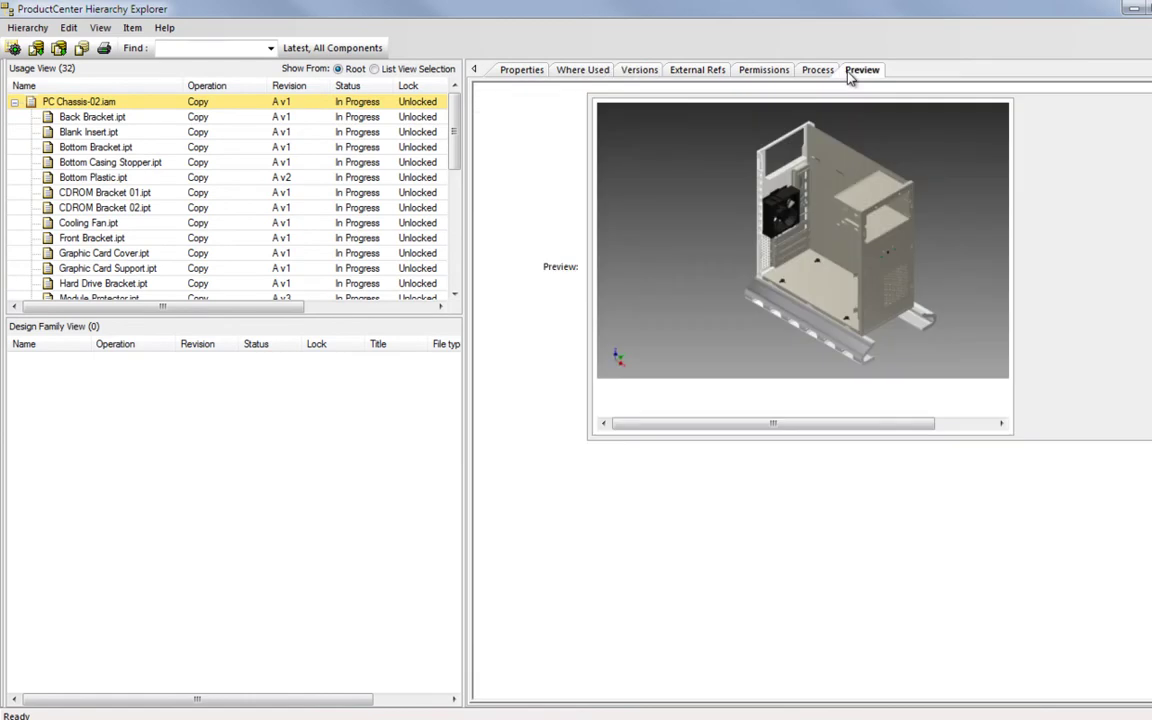
{"action": "left_click", "coordinate": [14, 52]}
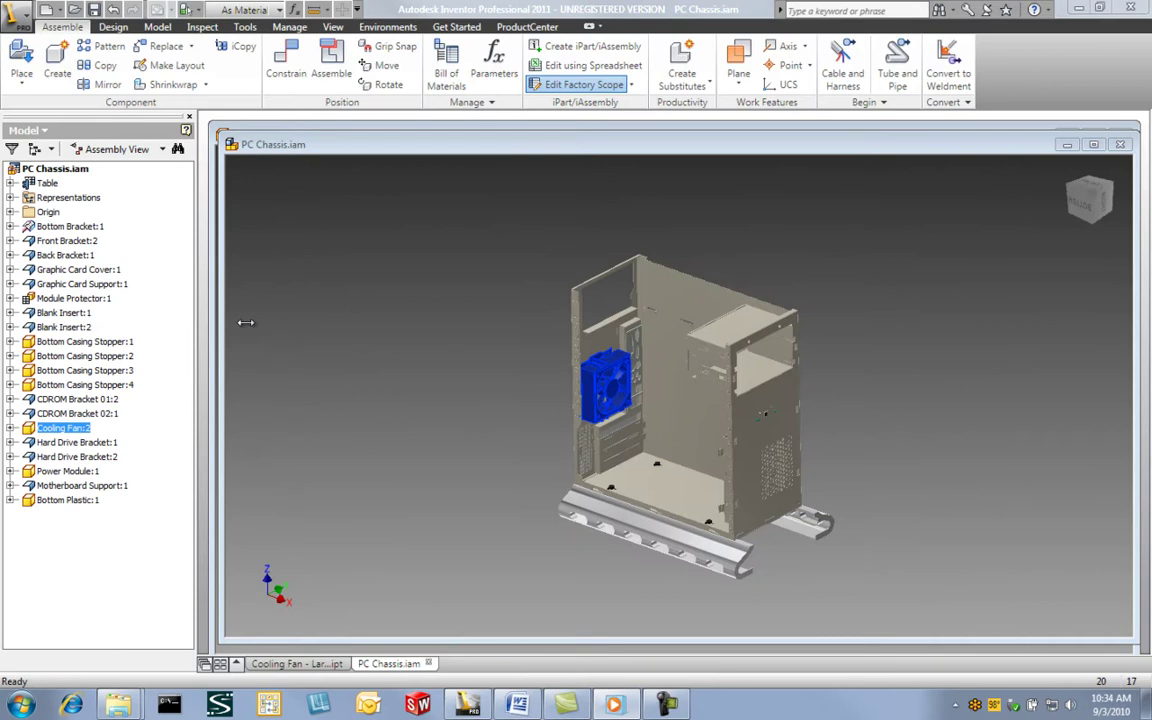
Replace the Cooling Fan:2 component in the PC Chassis assembly with Cooling Fan - Large.ipt
{"action": "right_click", "coordinate": [70, 429]}
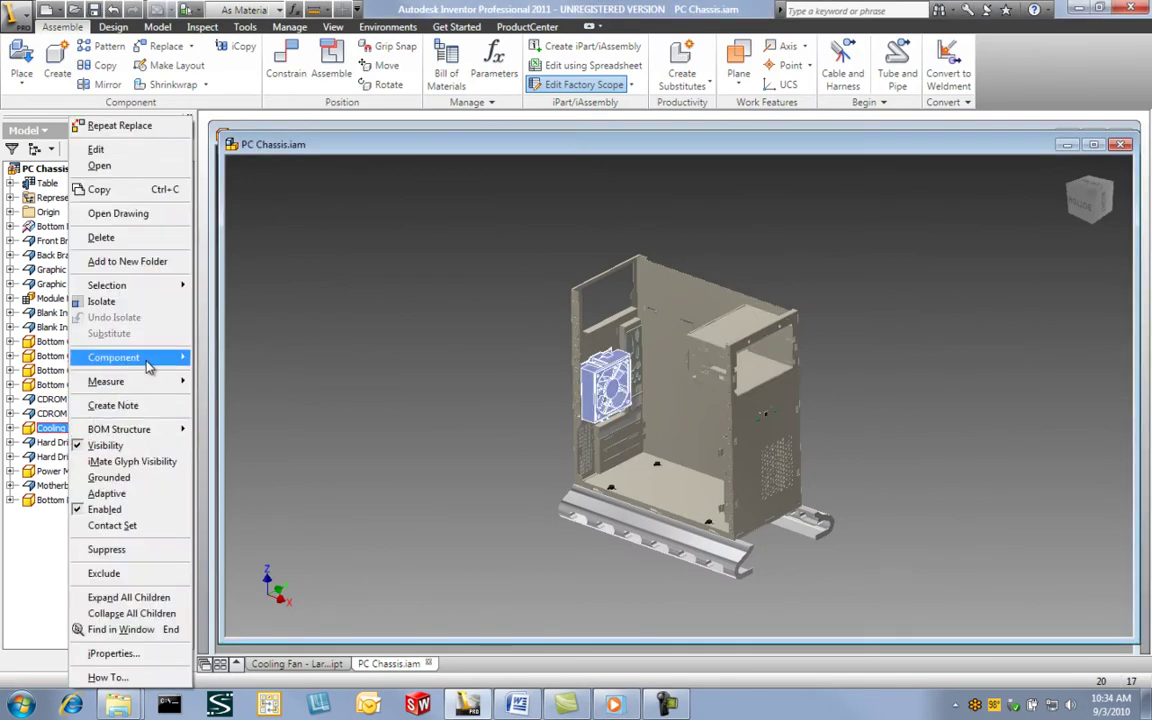
{"action": "mouse_move", "coordinate": [140, 357]}
{"action": "left_click", "coordinate": [226, 461]}
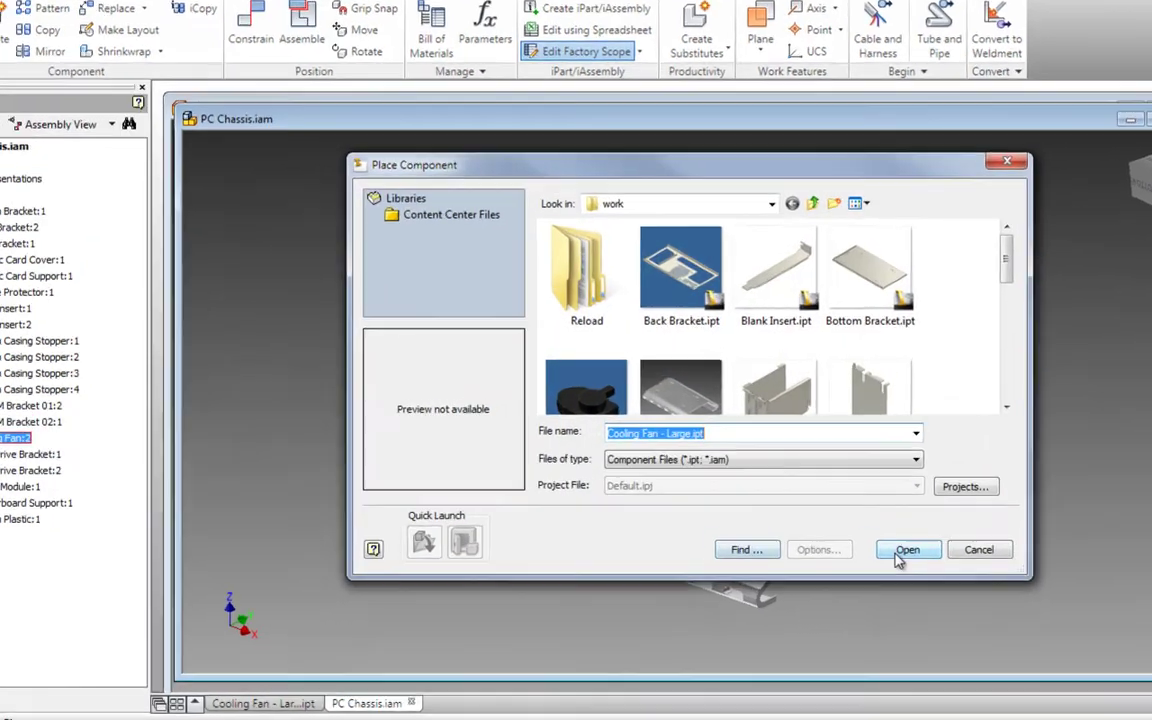
{"action": "left_click", "coordinate": [897, 560]}
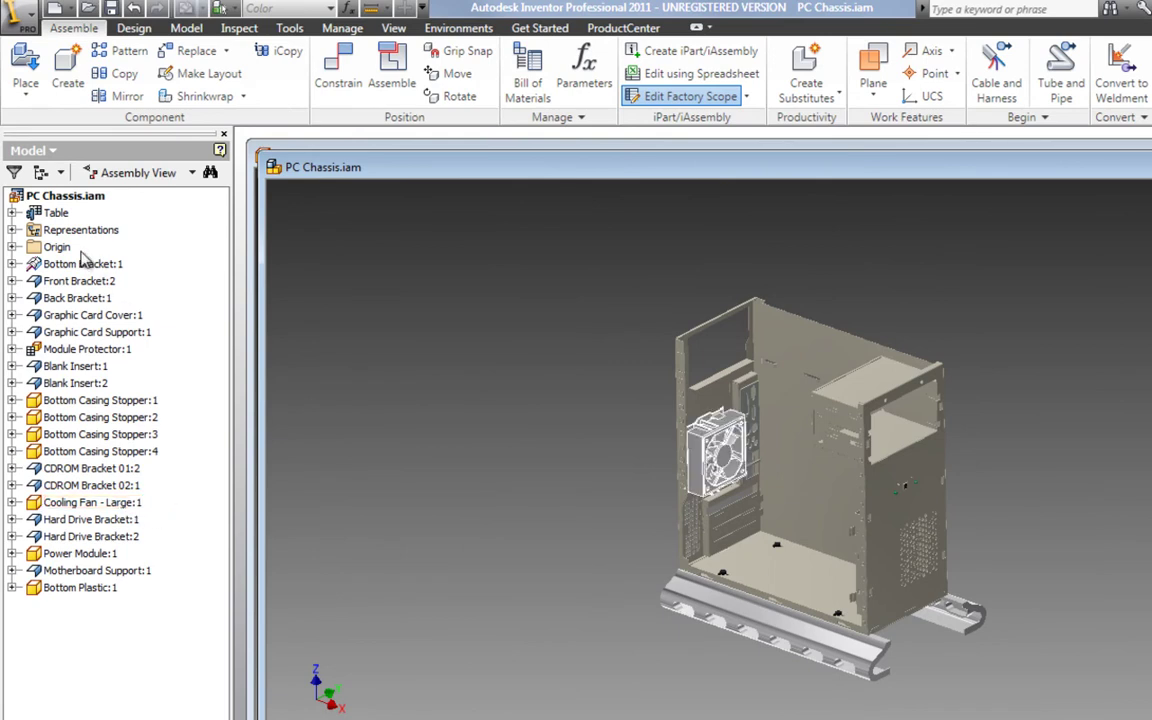
Expand the configuration tables of PC Chassis.iam and Module Protector:1 to check their active members
{"action": "left_click", "coordinate": [12, 214]}
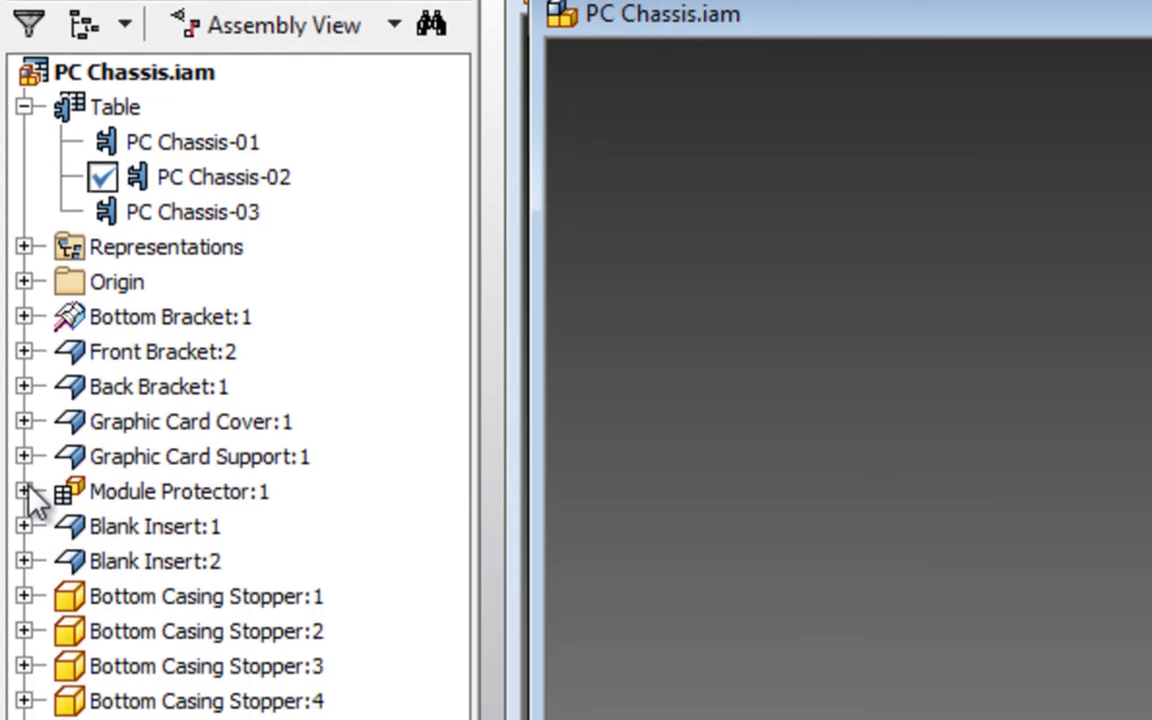
{"action": "left_click", "coordinate": [24, 486]}
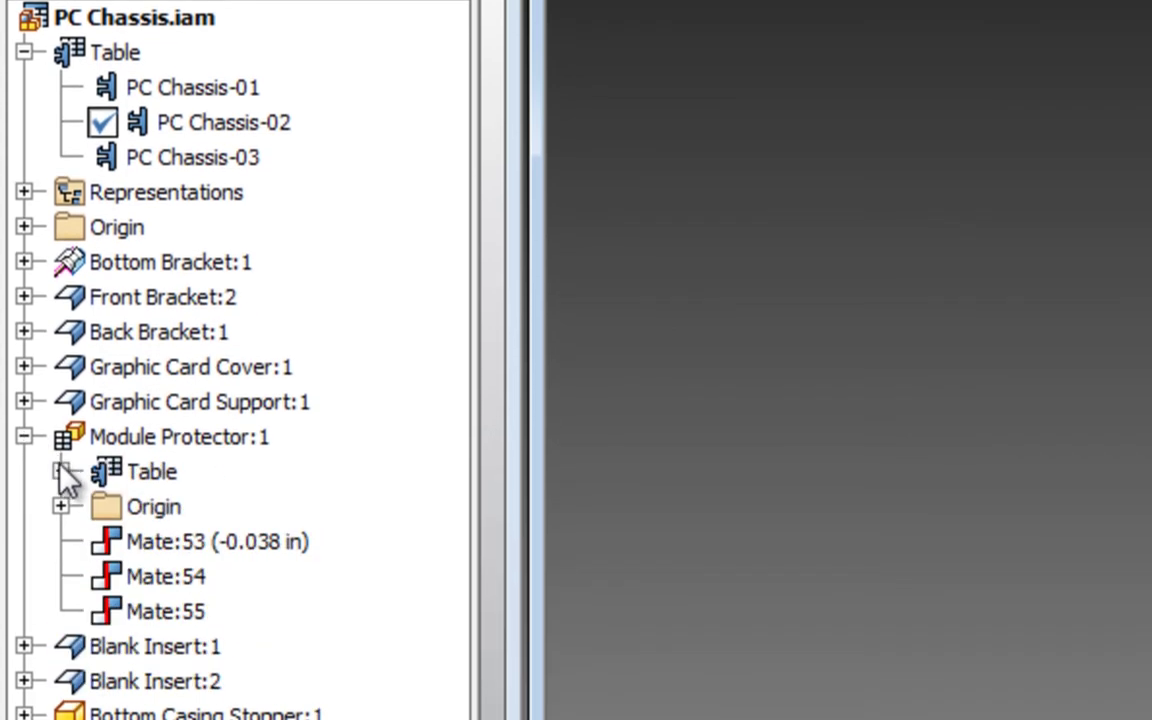
{"action": "left_click", "coordinate": [61, 472]}
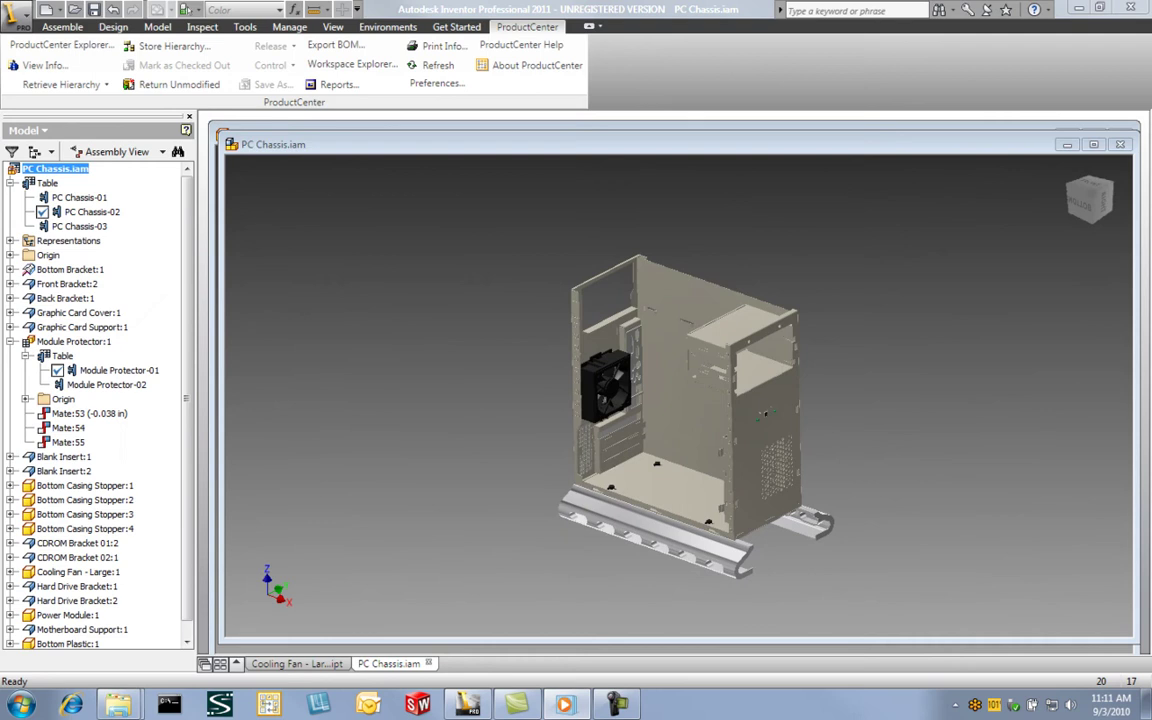
Export the chassis BOM to ProductCenter and select the new Cooling Fan - Large entry in the BOM import structure
{"action": "left_click", "coordinate": [336, 46]}
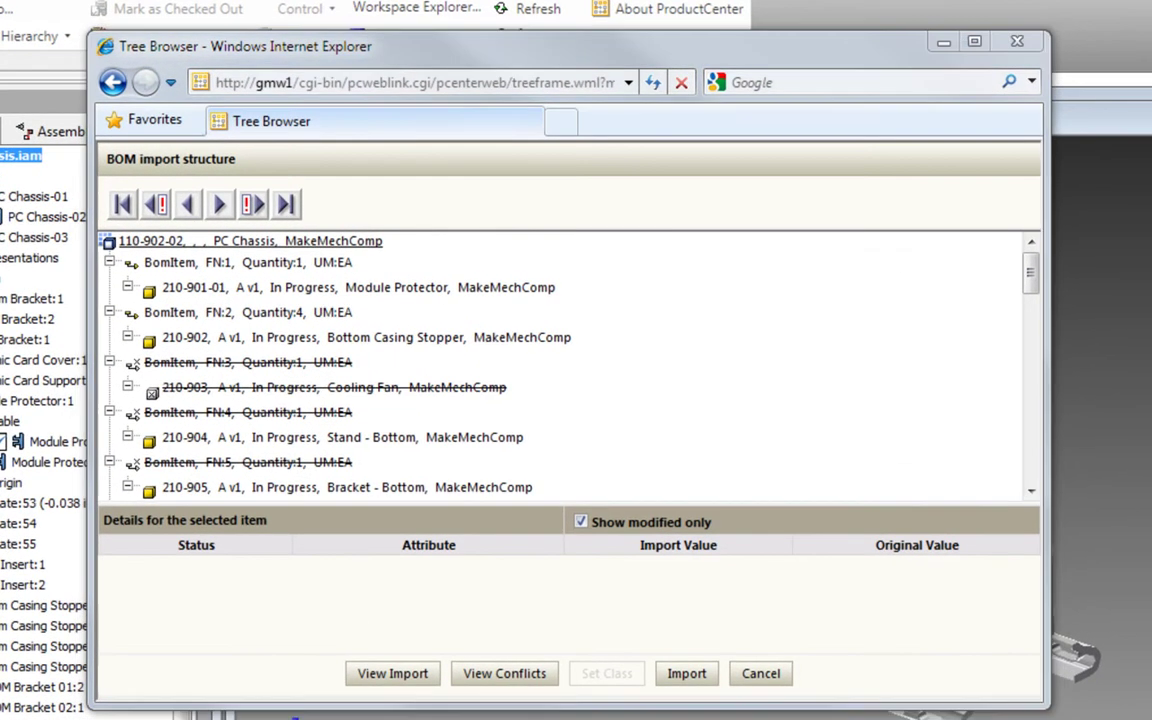
{"action": "left_click_drag", "start_coordinate": [1034, 278], "coordinate": [1045, 490]}
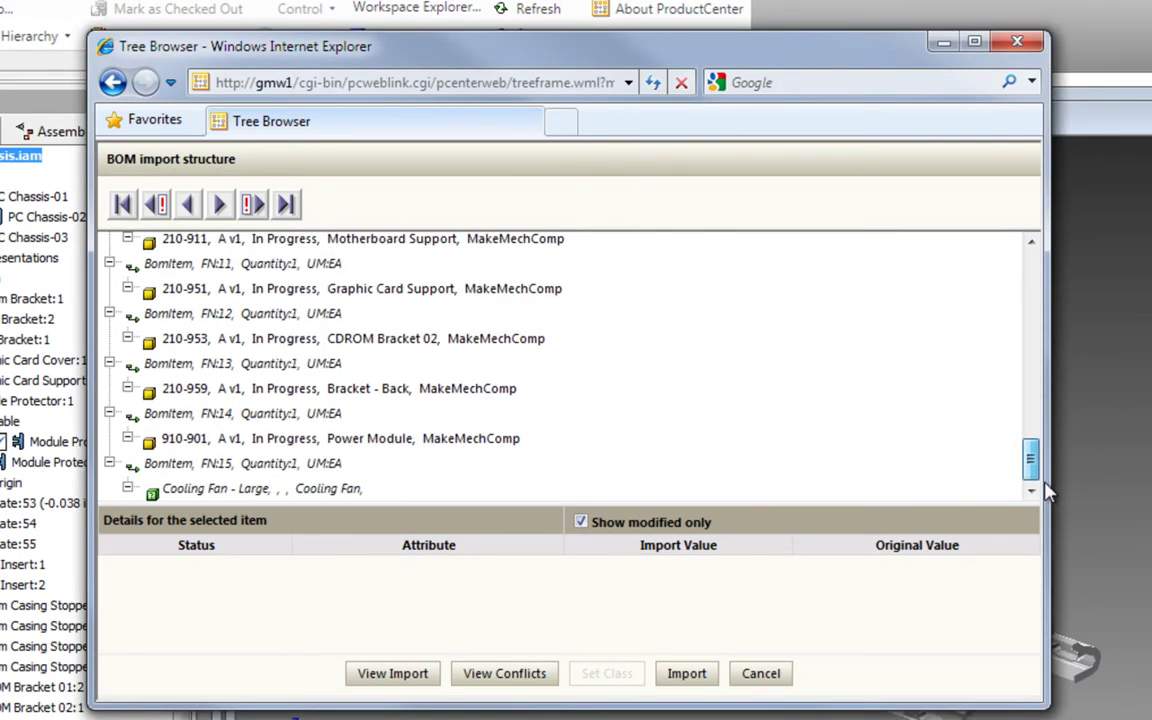
{"action": "left_click", "coordinate": [150, 494]}
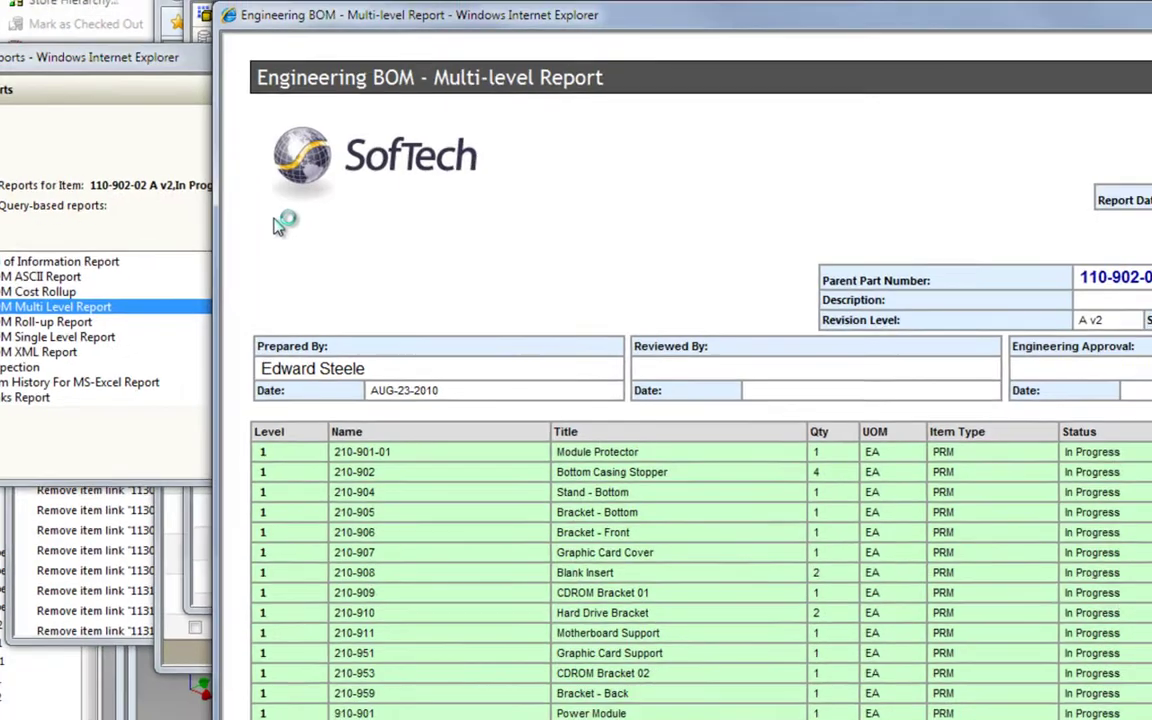
Review the component rows of the Engineering BOM multi-level report for part 110-902-02
{"action": "scroll", "coordinate": [338, 381], "scroll_direction": "down", "scroll_amount": 3}
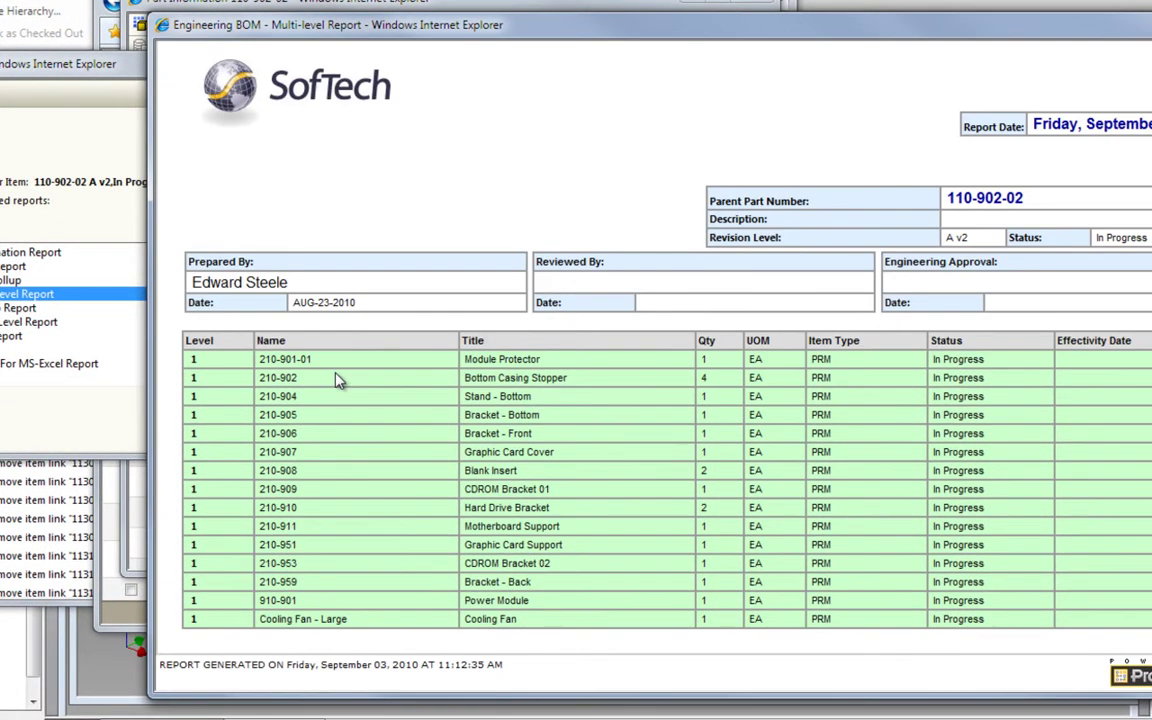
{"action": "scroll", "coordinate": [337, 380], "scroll_direction": "up", "scroll_amount": 2}
{"action": "right_click", "coordinate": [884, 42]}
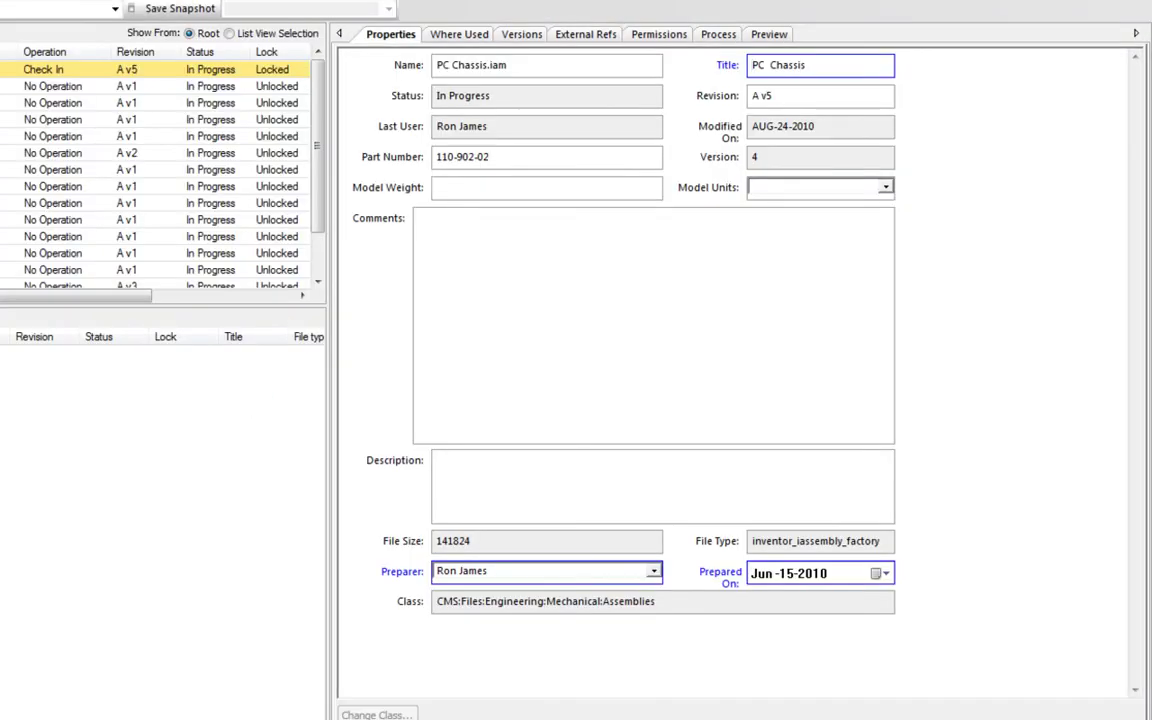
Reveal the Hierarchy Explorer's list view, sort it by operation, and run the check-in of PC Chassis.iam
{"action": "left_click_drag", "start_coordinate": [3, 168], "coordinate": [59, 170]}
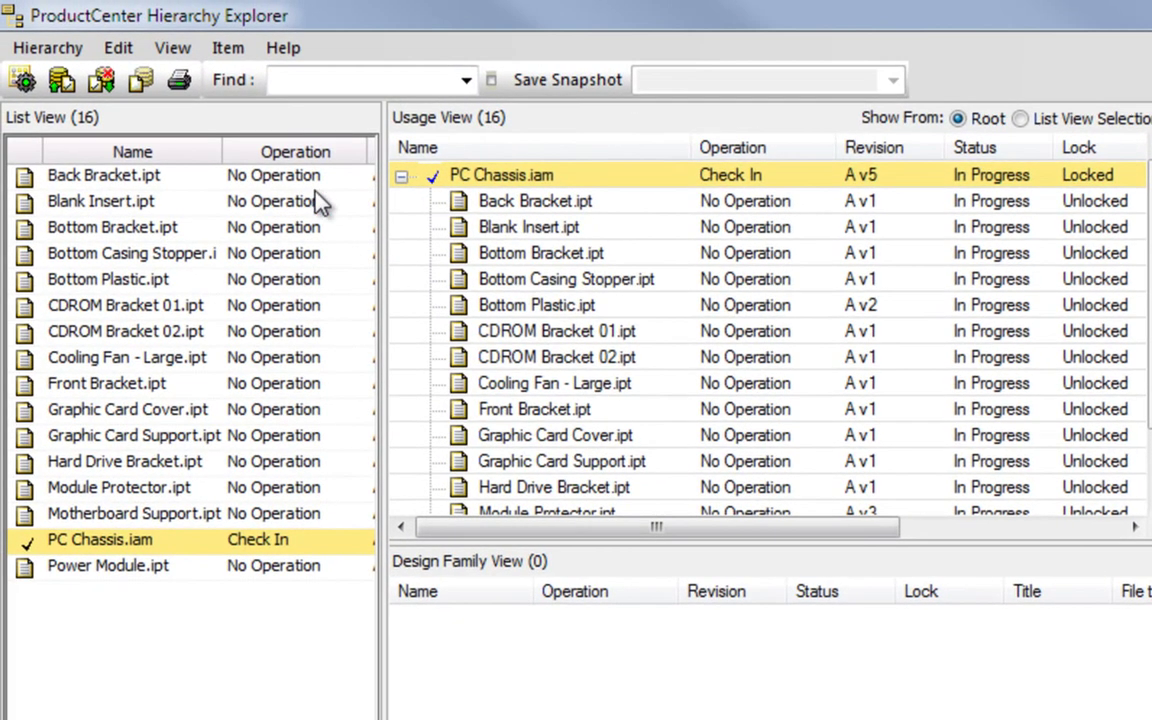
{"action": "left_click", "coordinate": [333, 148]}
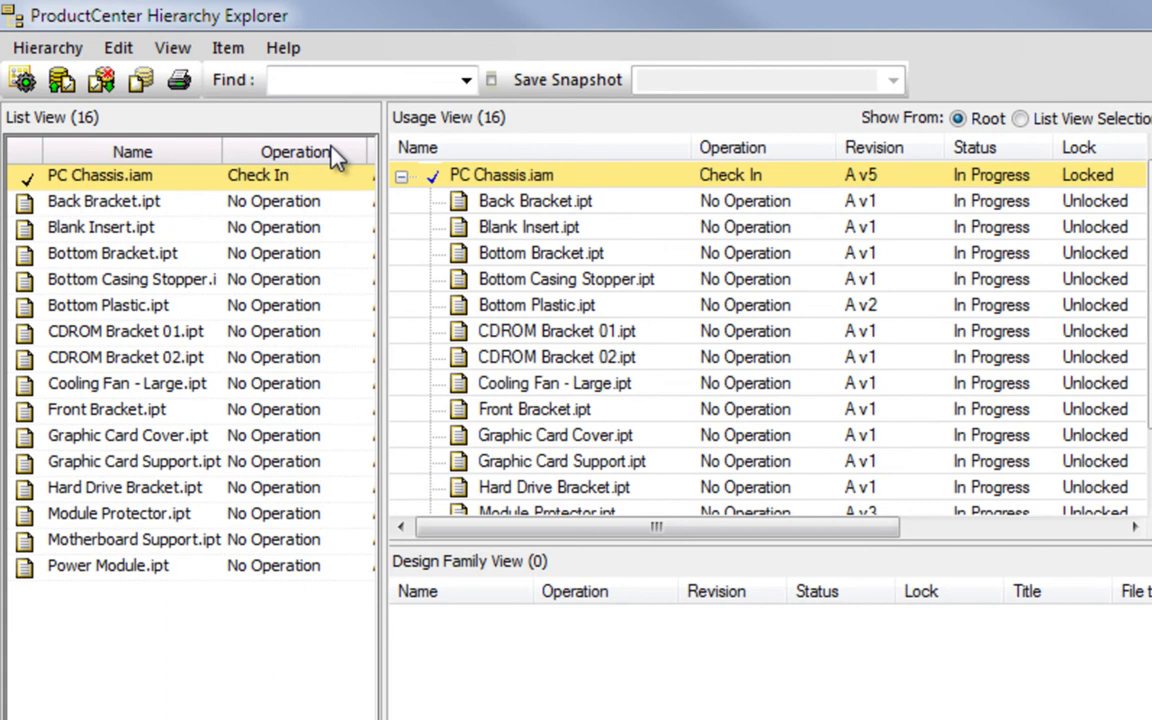
{"action": "left_click", "coordinate": [333, 148]}
{"action": "left_click", "coordinate": [333, 150]}
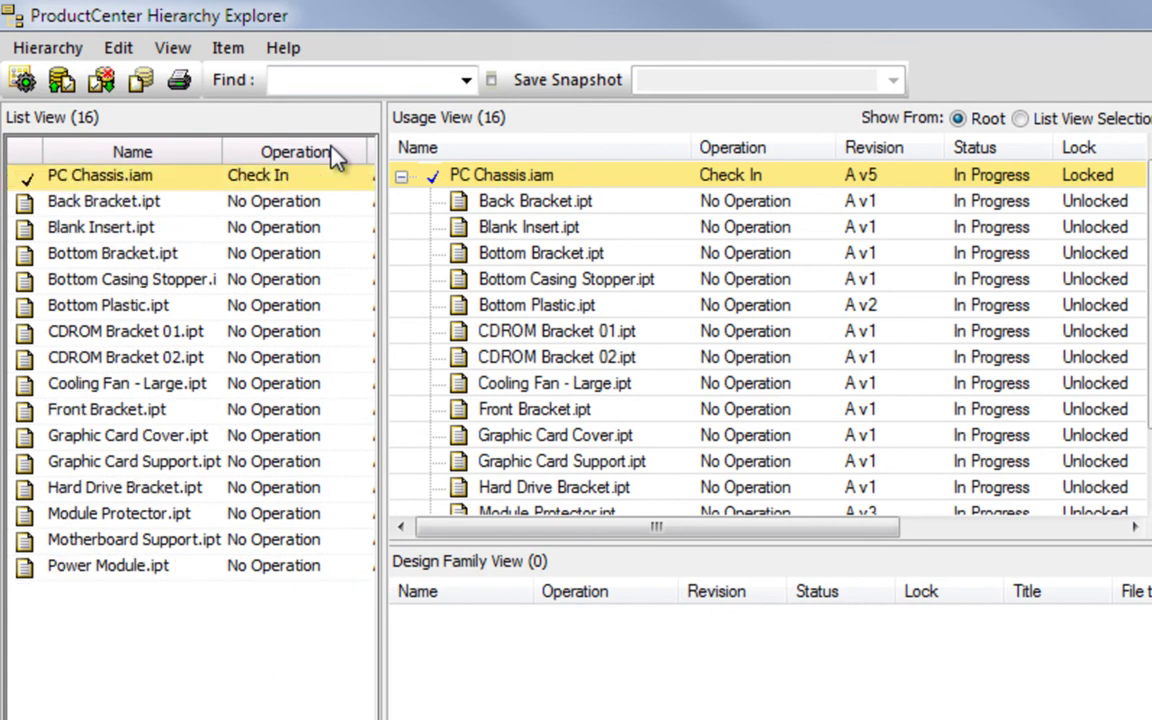
{"action": "left_click", "coordinate": [28, 82]}
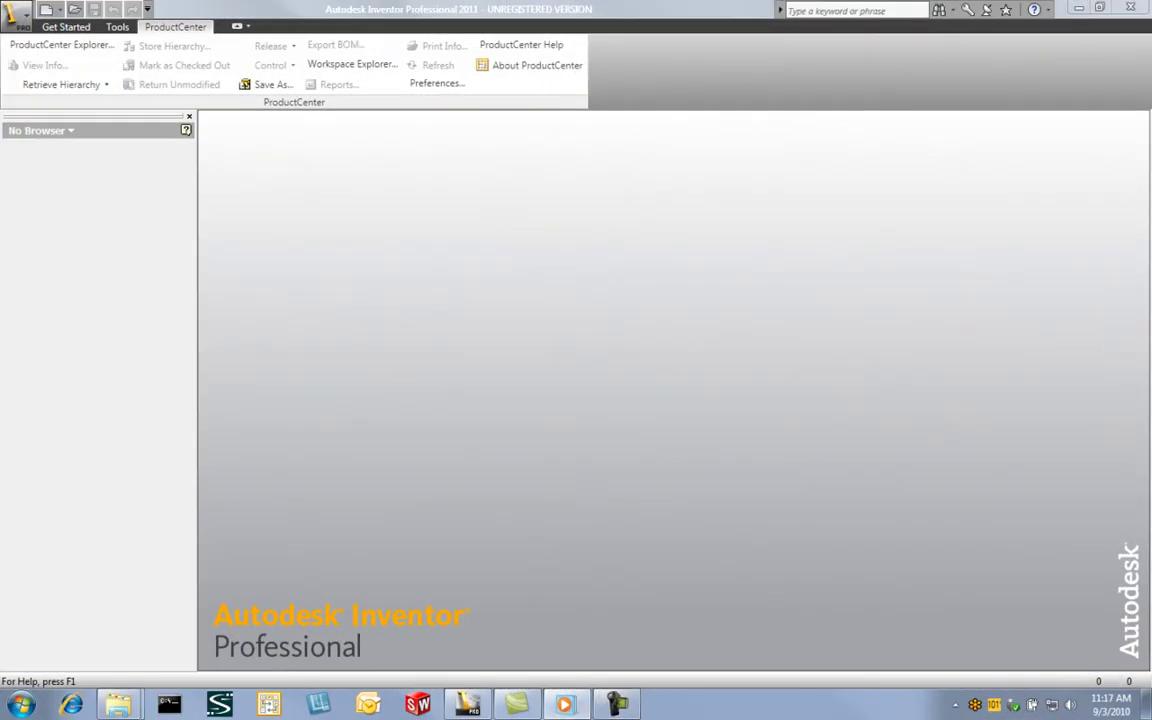
Send the MCAD Update - FastTrack activity forward in ProductCenter with the comment "All set!" and return to Inventor
{"action": "left_click", "coordinate": [105, 45]}
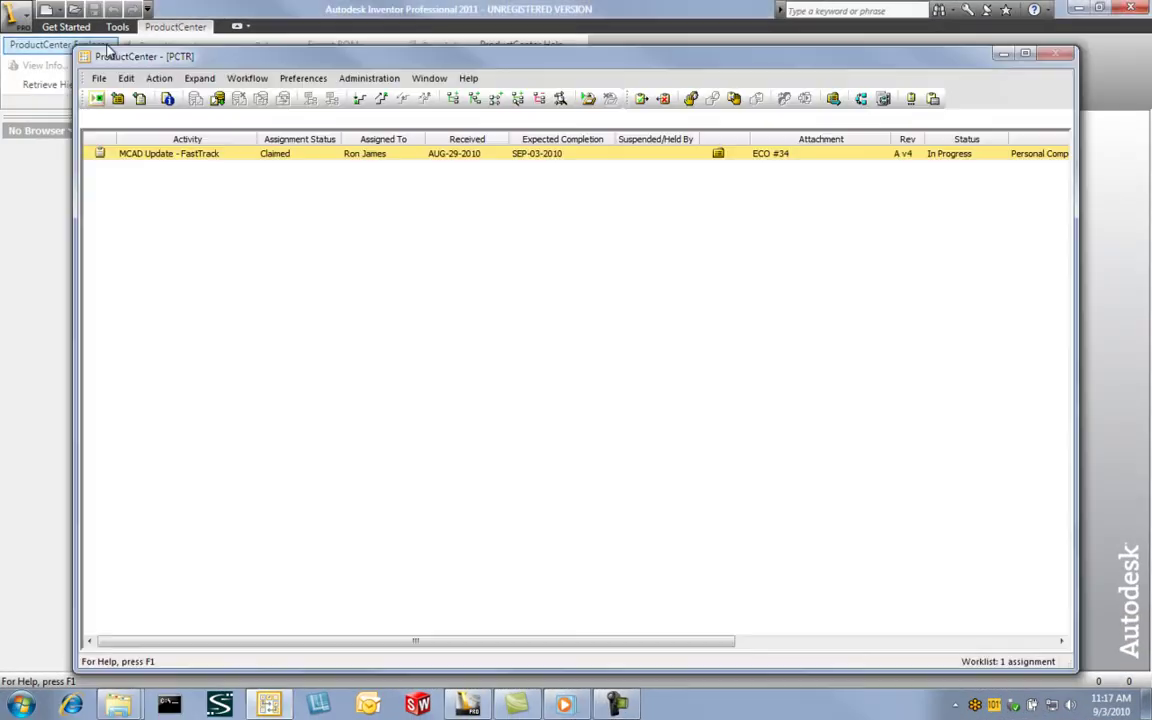
{"action": "right_click", "coordinate": [176, 153]}
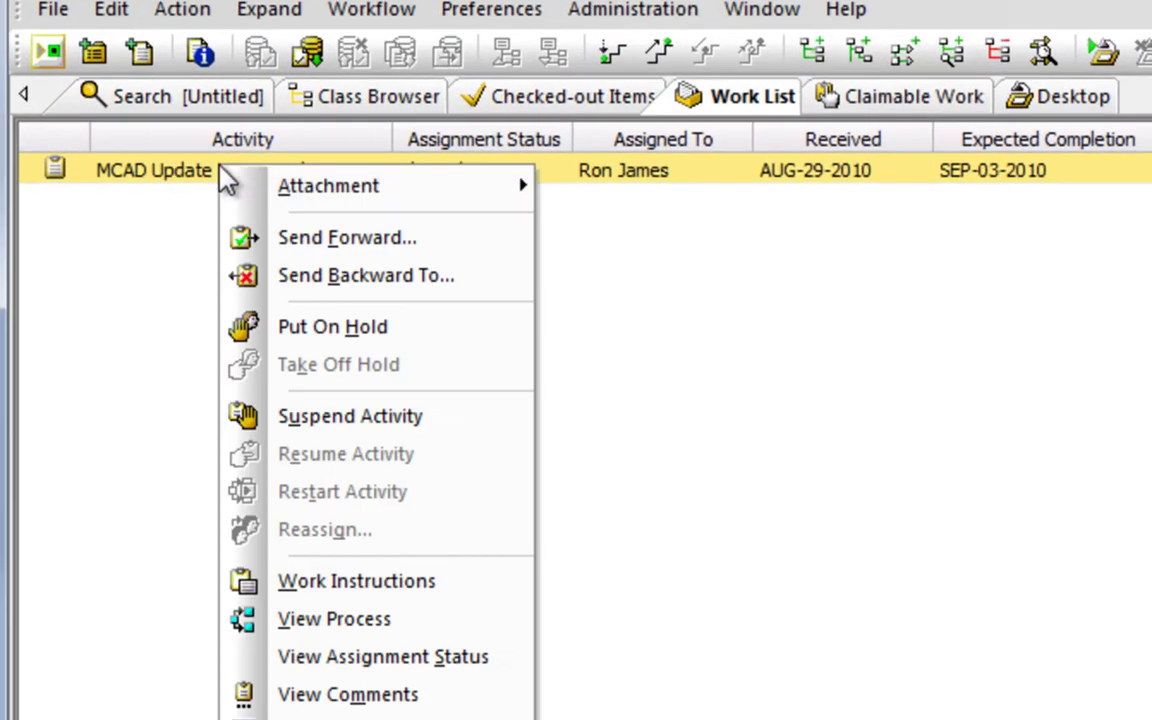
{"action": "left_click", "coordinate": [310, 237]}
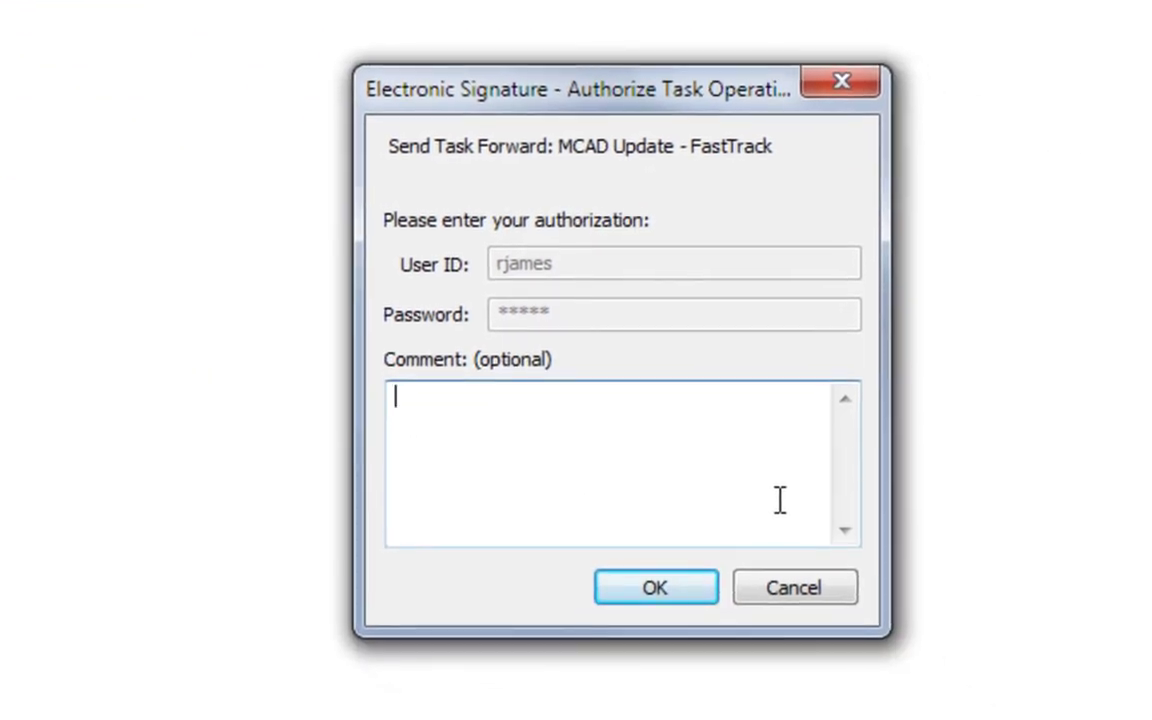
{"action": "type", "text": "All set!"}
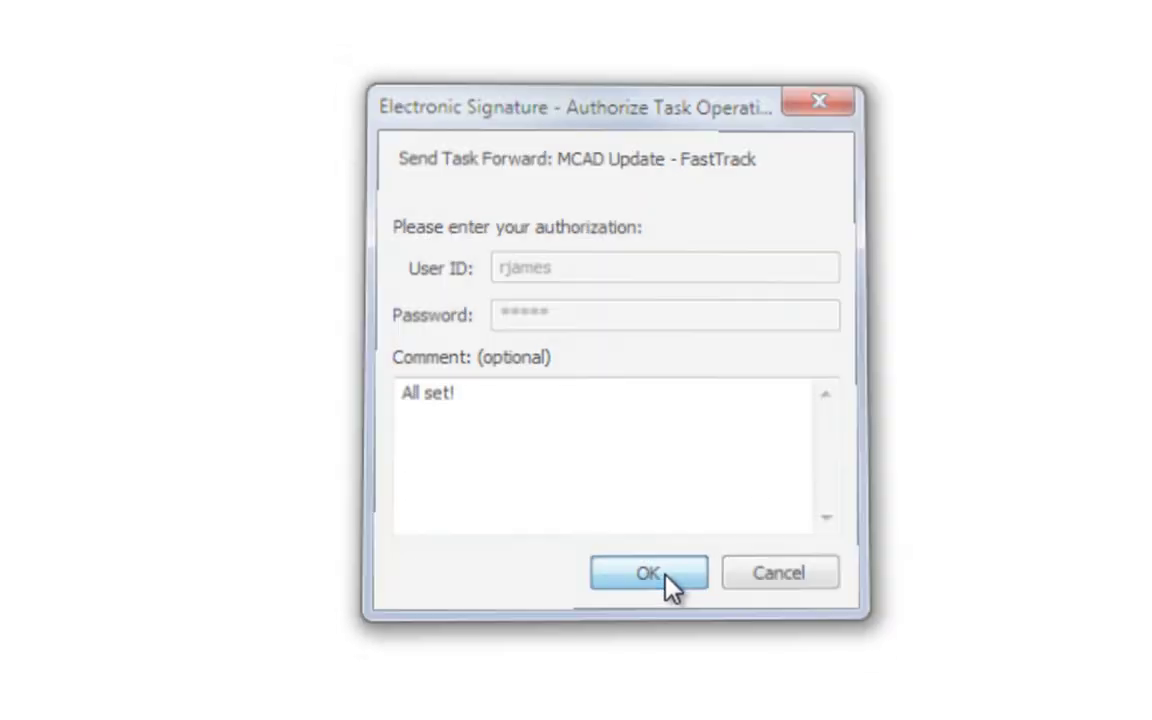
{"action": "left_click", "coordinate": [649, 573]}
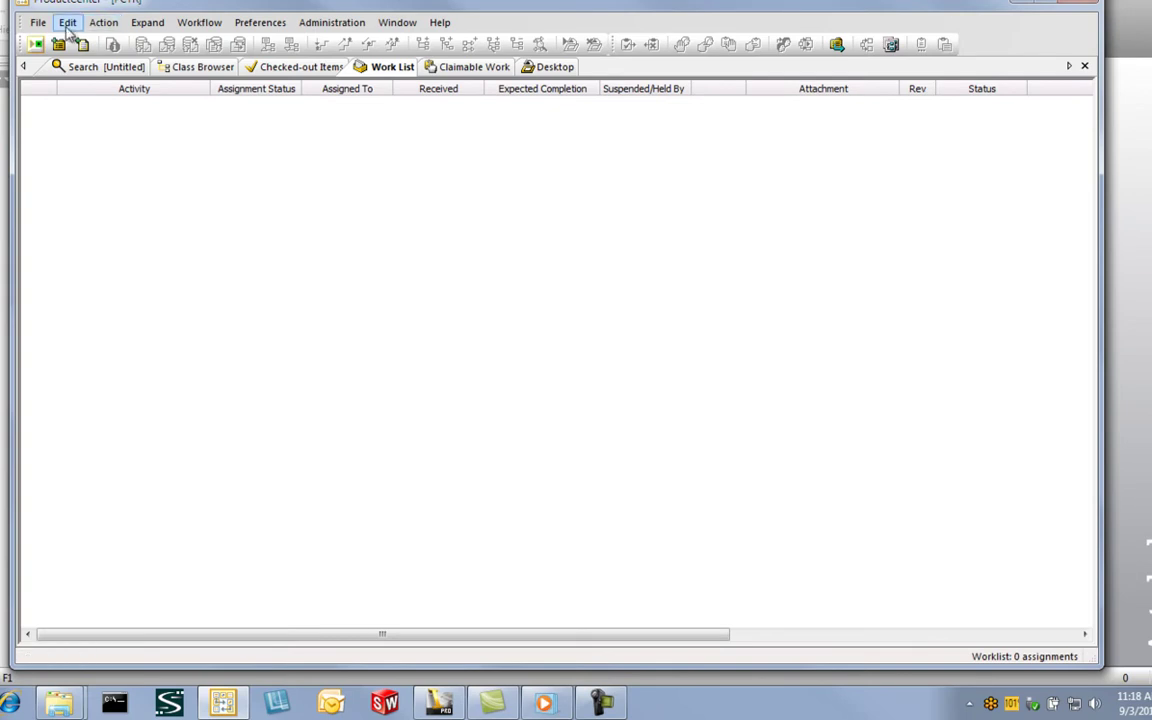
{"action": "left_click", "coordinate": [35, 46]}
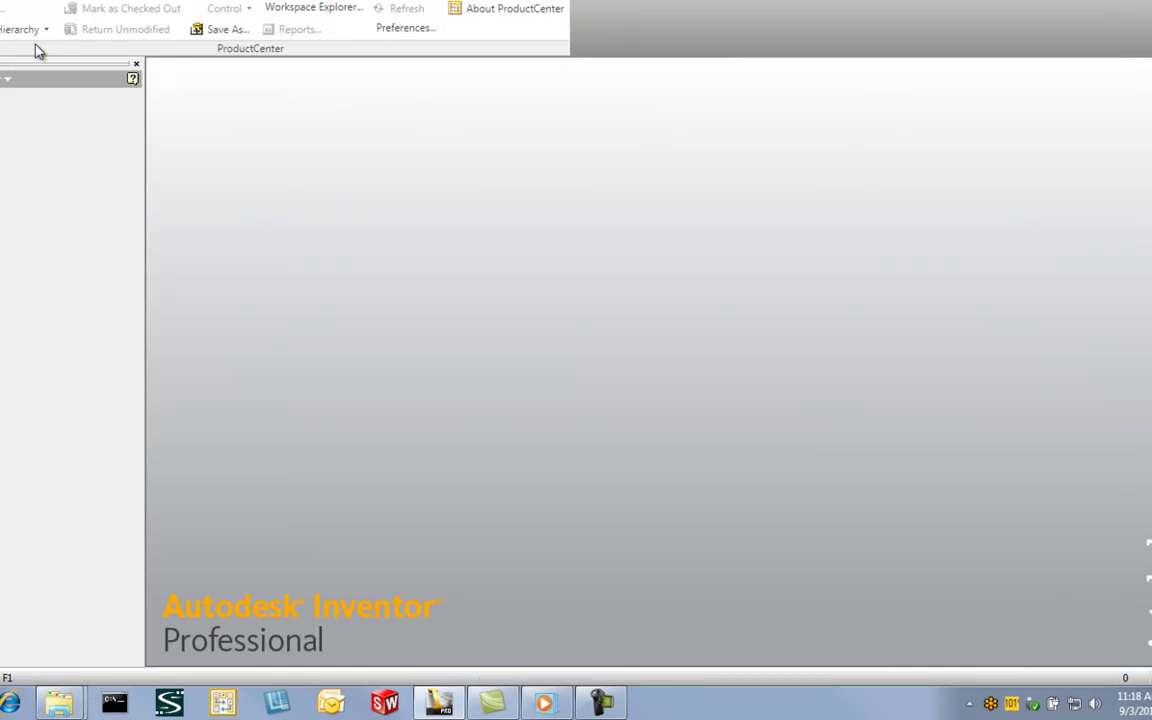